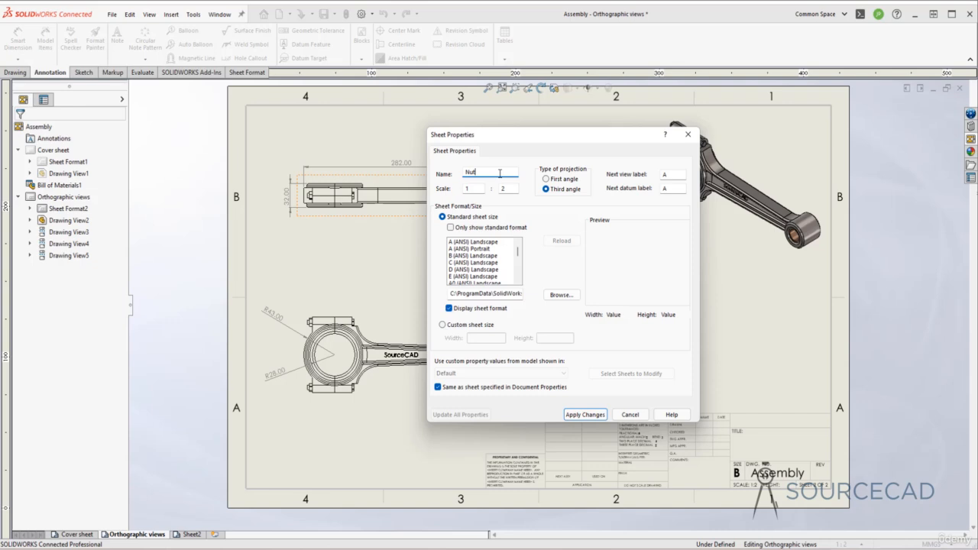
- Give the new Nut sheet the B (ANSI) Landscape format and apply the sheet properties
{"action": "left_click", "coordinate": [479, 257]}
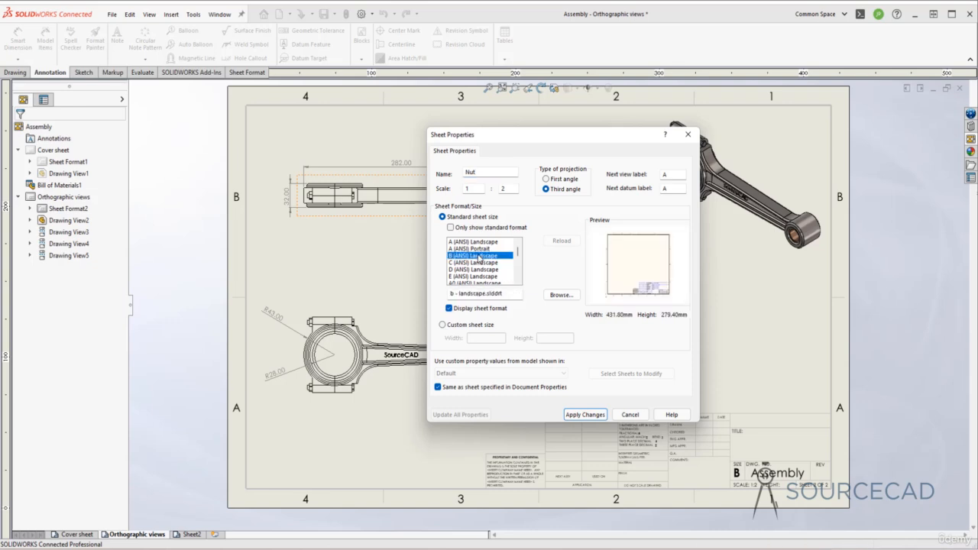
{"action": "left_click", "coordinate": [583, 414]}
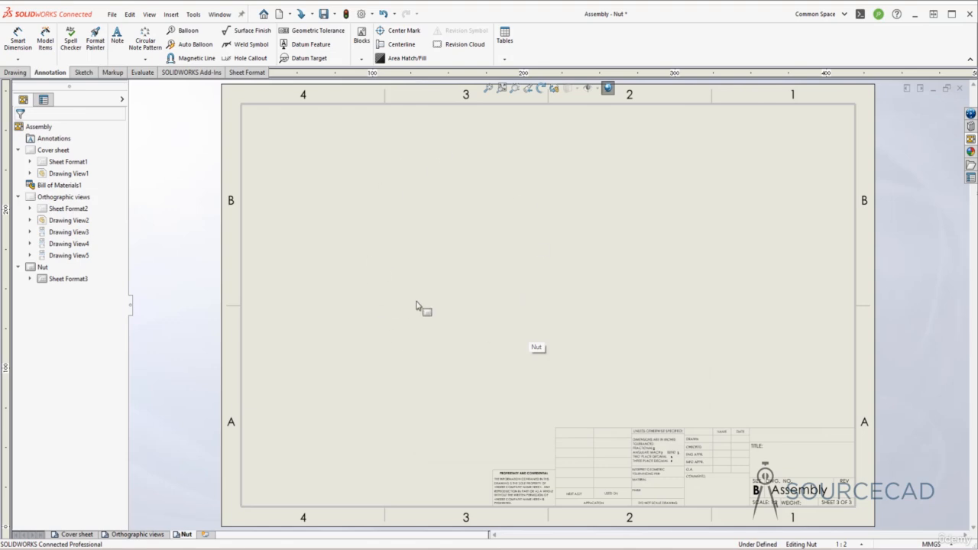
- Insert a front view of the Nut part on the sheet, with a projected side view and an isometric view
{"action": "left_click", "coordinate": [15, 72]}
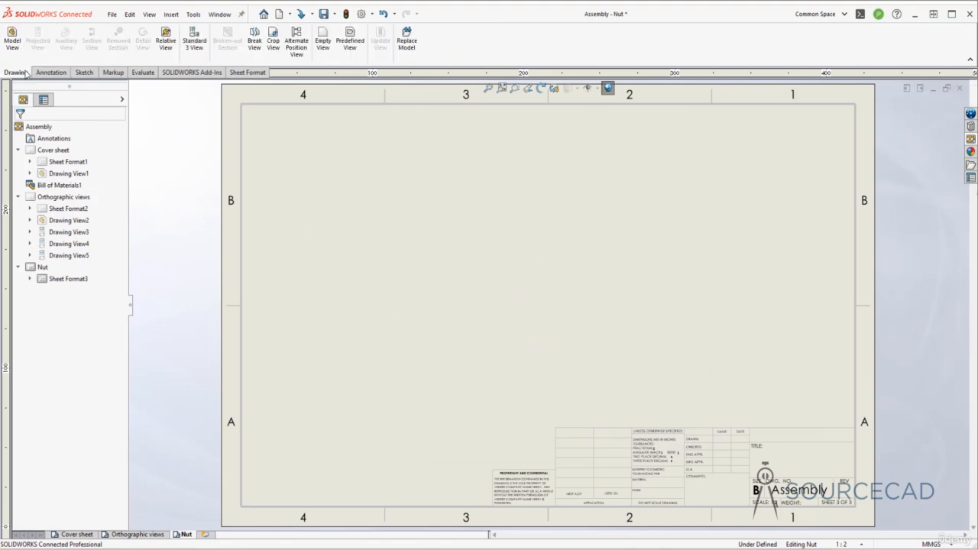
{"action": "left_click", "coordinate": [20, 44]}
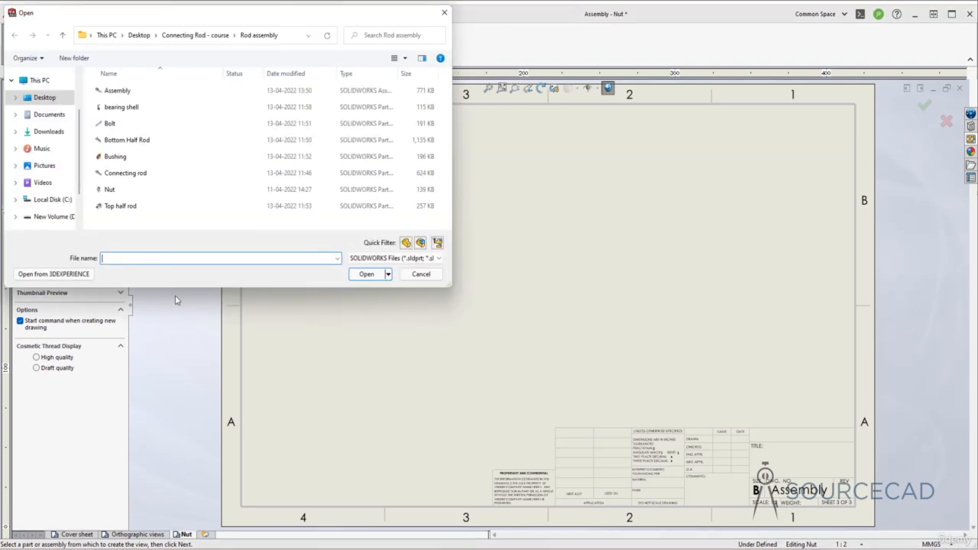
{"action": "left_click", "coordinate": [165, 190]}
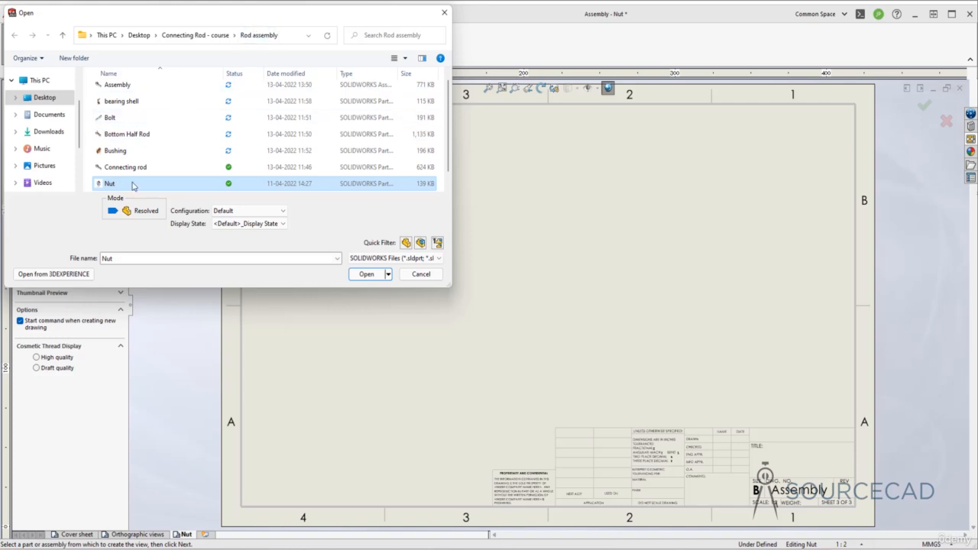
{"action": "left_click", "coordinate": [367, 275]}
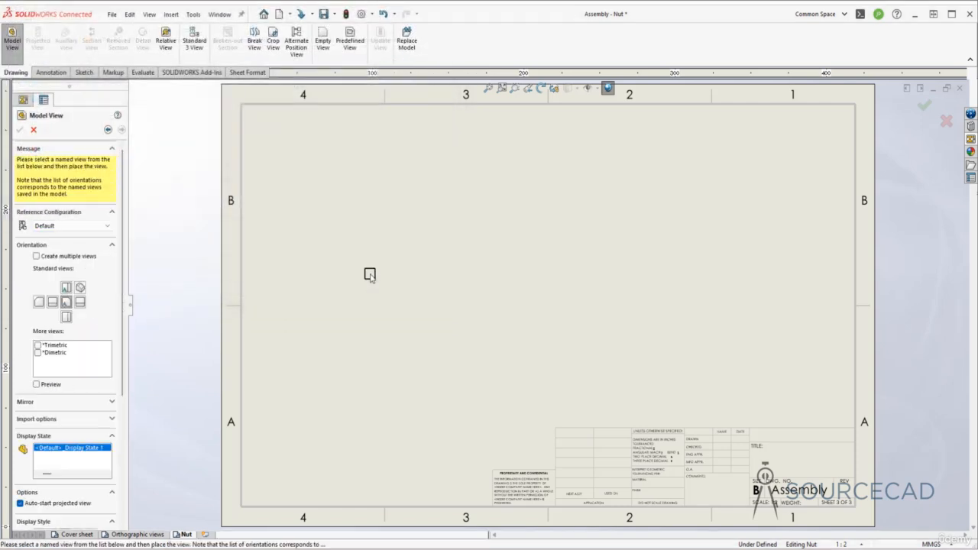
{"action": "left_click", "coordinate": [393, 349]}
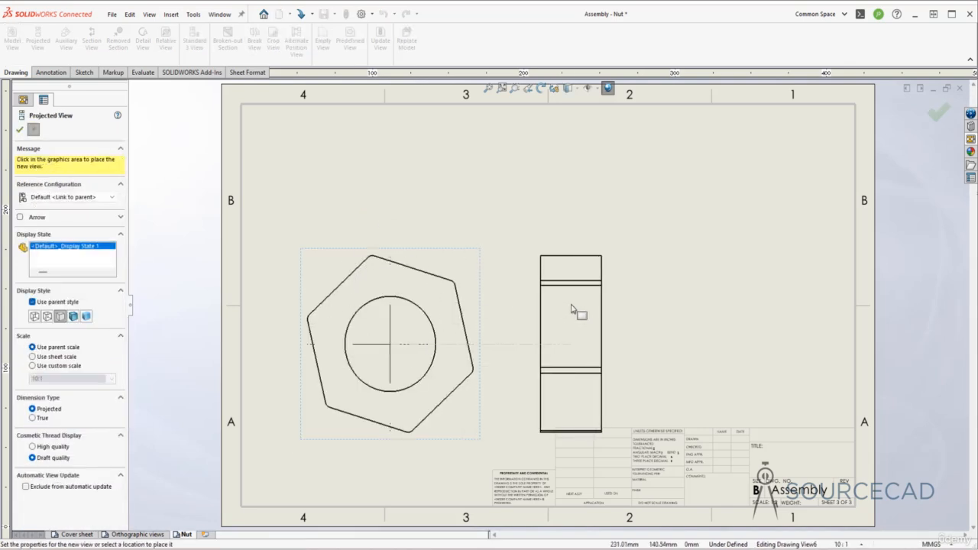
{"action": "left_click", "coordinate": [571, 309]}
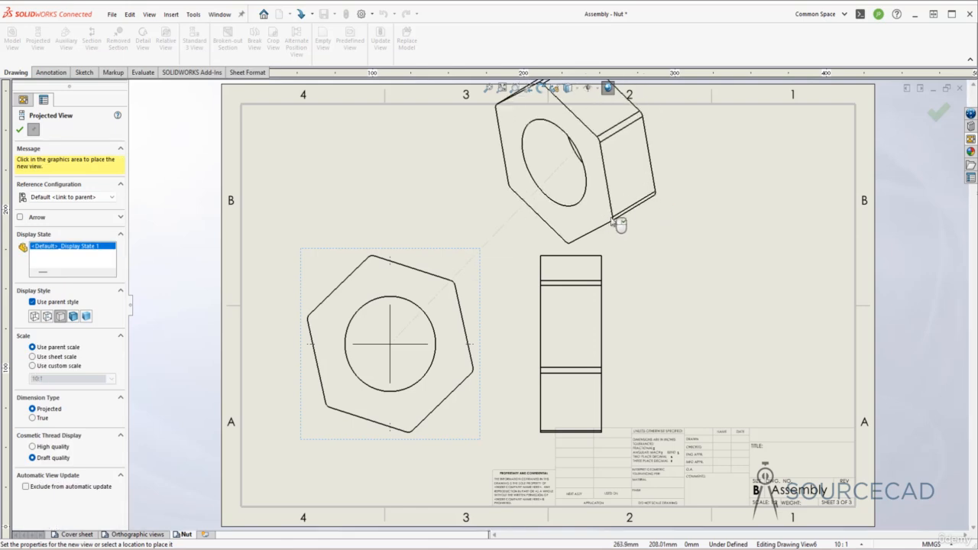
{"action": "left_click", "coordinate": [616, 225]}
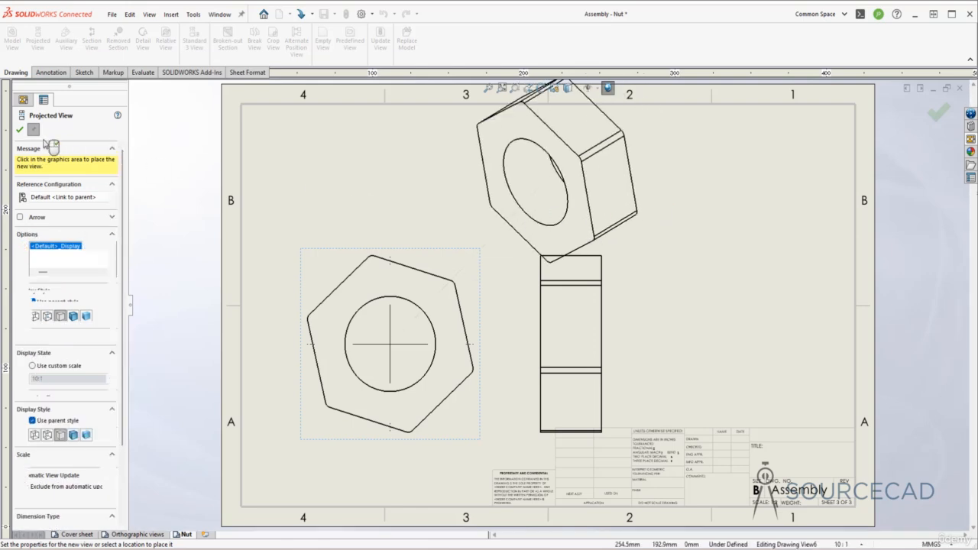
{"action": "key", "text": "Escape"}
- Set the custom scale of the nut's front view to 5:1
{"action": "left_click", "coordinate": [313, 255]}
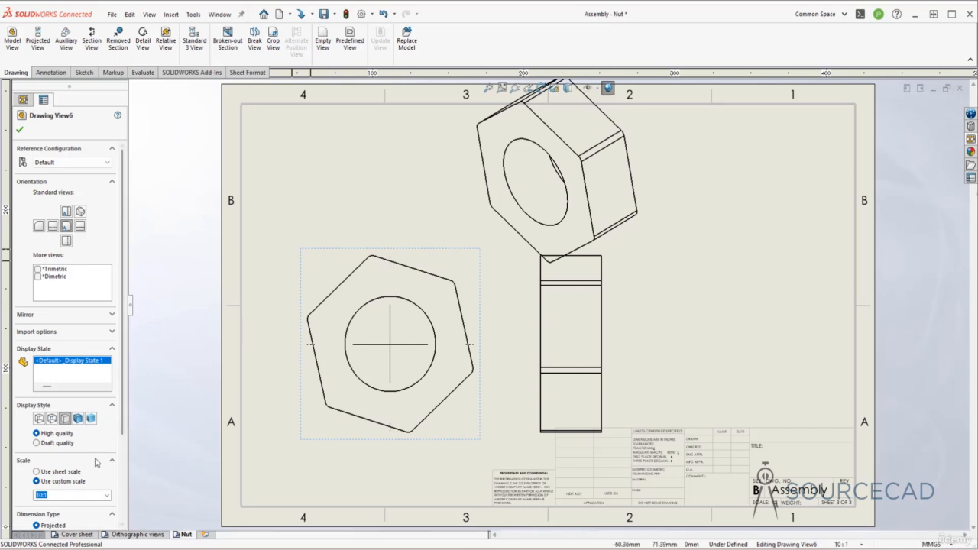
{"action": "left_click", "coordinate": [107, 498]}
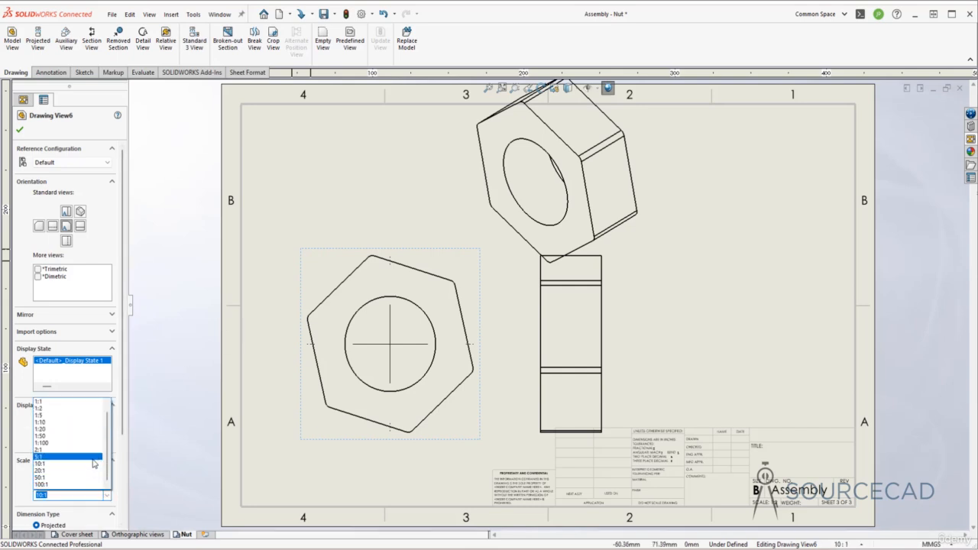
{"action": "left_click", "coordinate": [95, 463]}
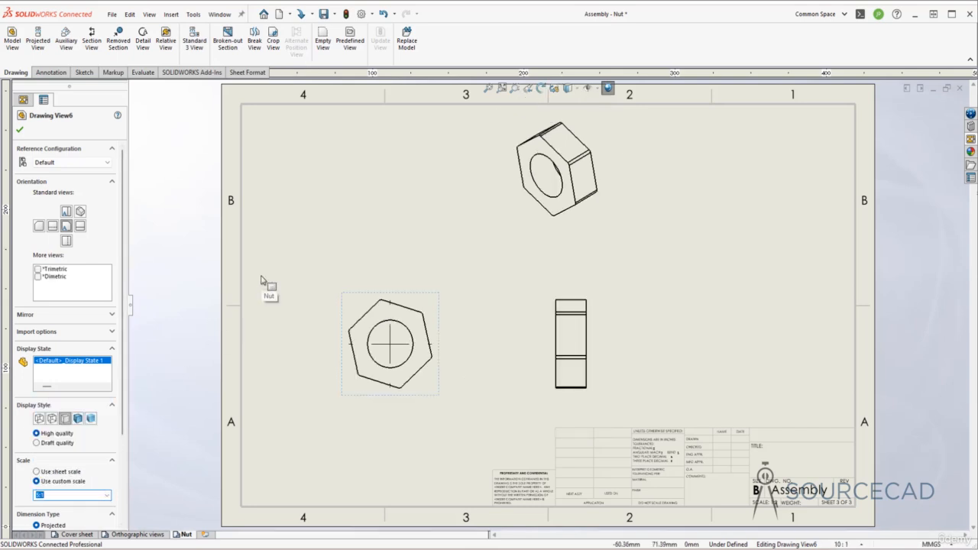
{"action": "left_click", "coordinate": [372, 212]}
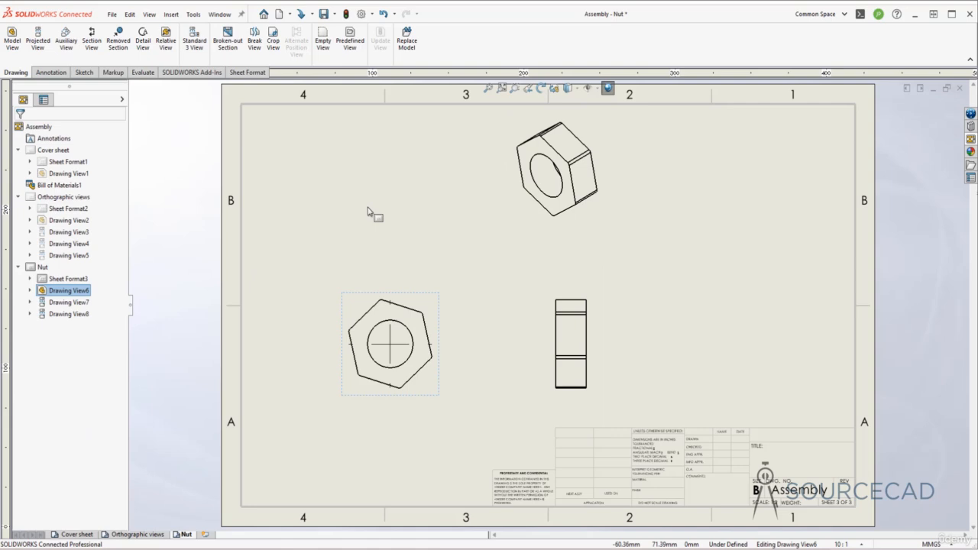
- Show the nut's isometric view as shaded with edges
{"action": "left_click", "coordinate": [531, 215]}
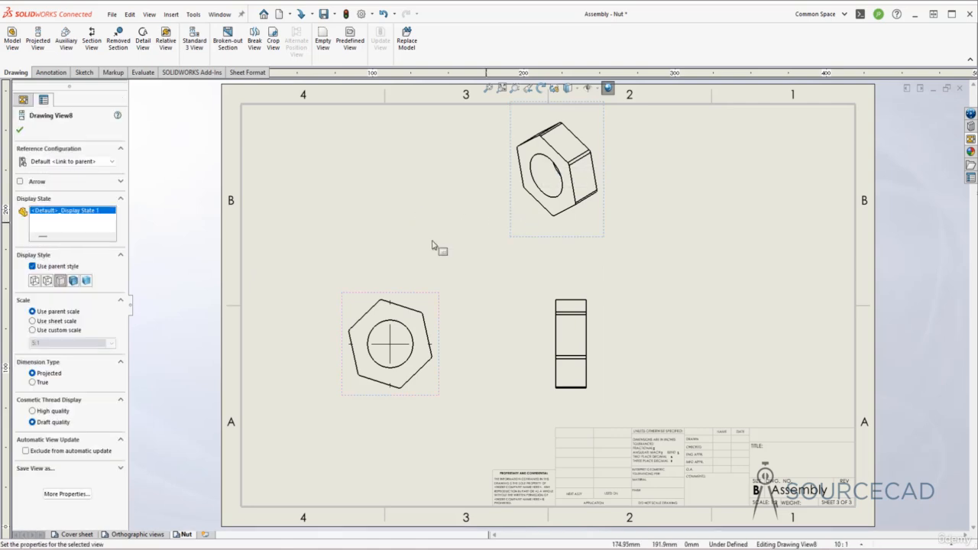
{"action": "left_click", "coordinate": [74, 281]}
{"action": "left_click", "coordinate": [20, 130]}
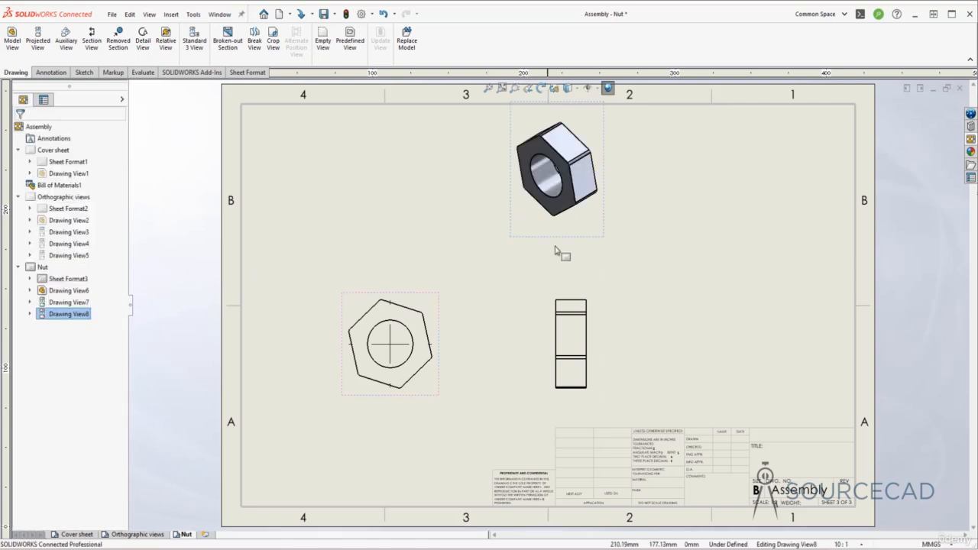
- Move the isometric view to the sheet's upper right corner and shift the front view up and to the left
{"action": "left_click_drag", "start_coordinate": [612, 241], "coordinate": [800, 258]}
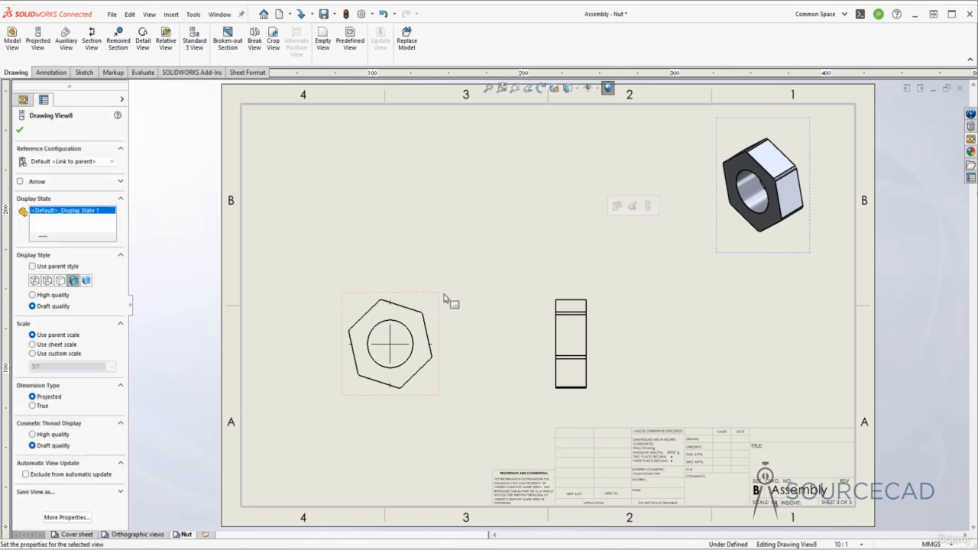
{"action": "left_click_drag", "start_coordinate": [438, 307], "coordinate": [399, 249]}
{"action": "left_click", "coordinate": [489, 168]}
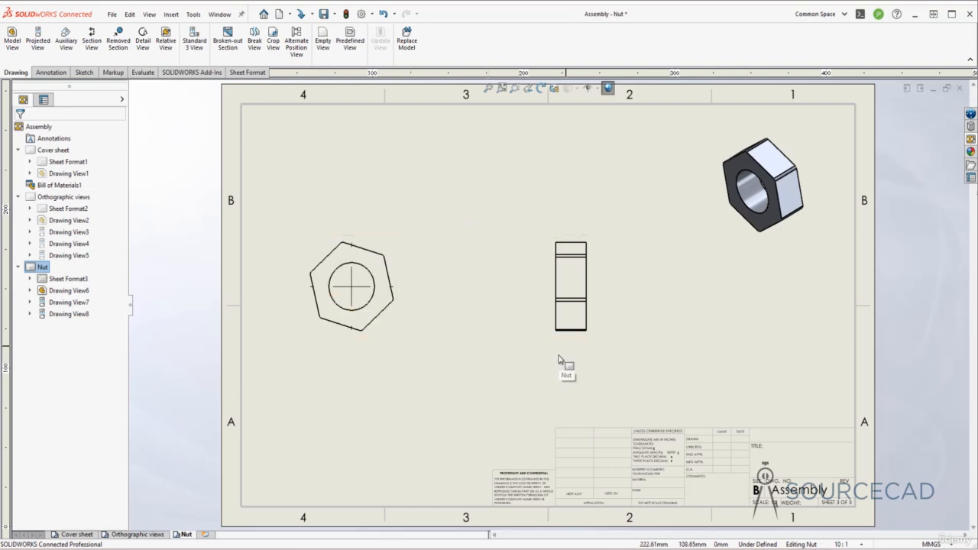
- Dimension the hole's diameter and the distance between two opposite flats in the nut's front view
{"action": "left_click", "coordinate": [50, 72]}
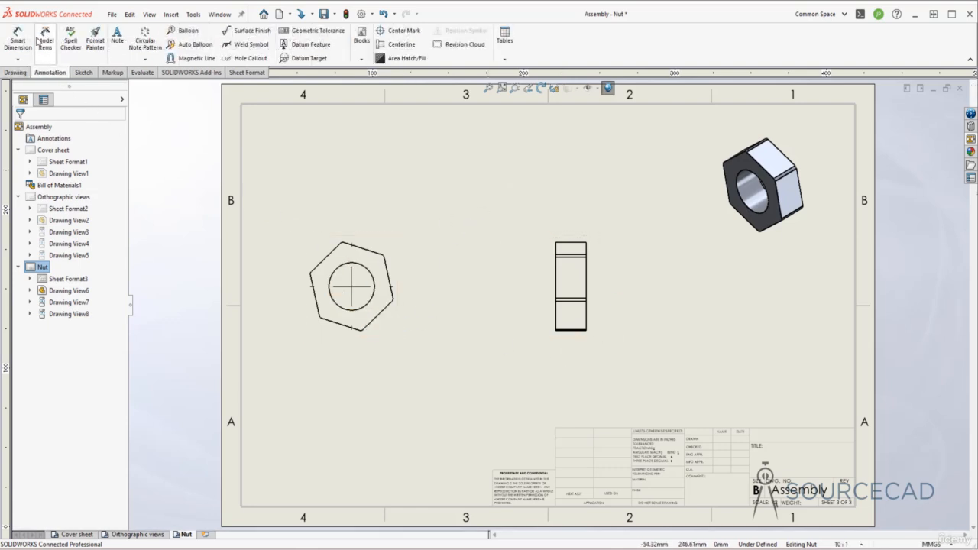
{"action": "left_click", "coordinate": [18, 38]}
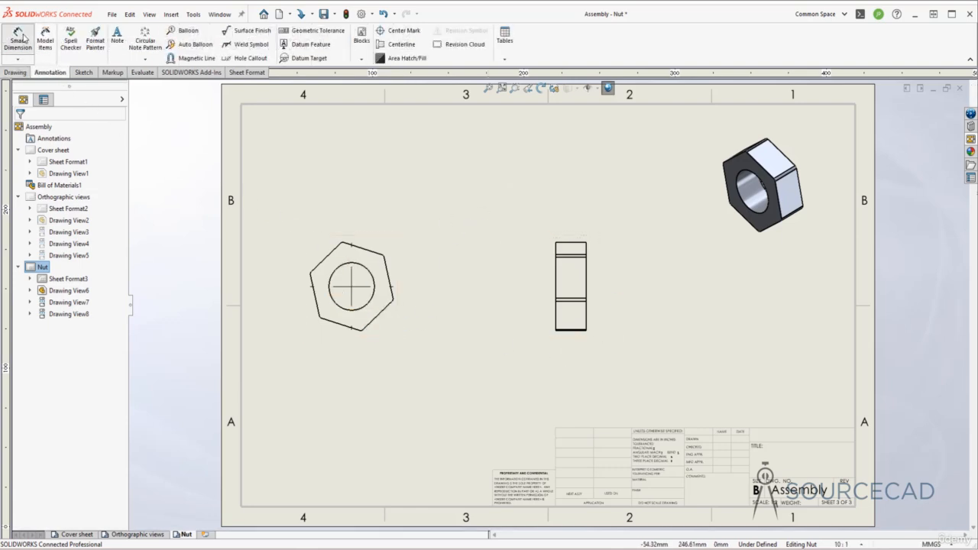
{"action": "left_click", "coordinate": [370, 273]}
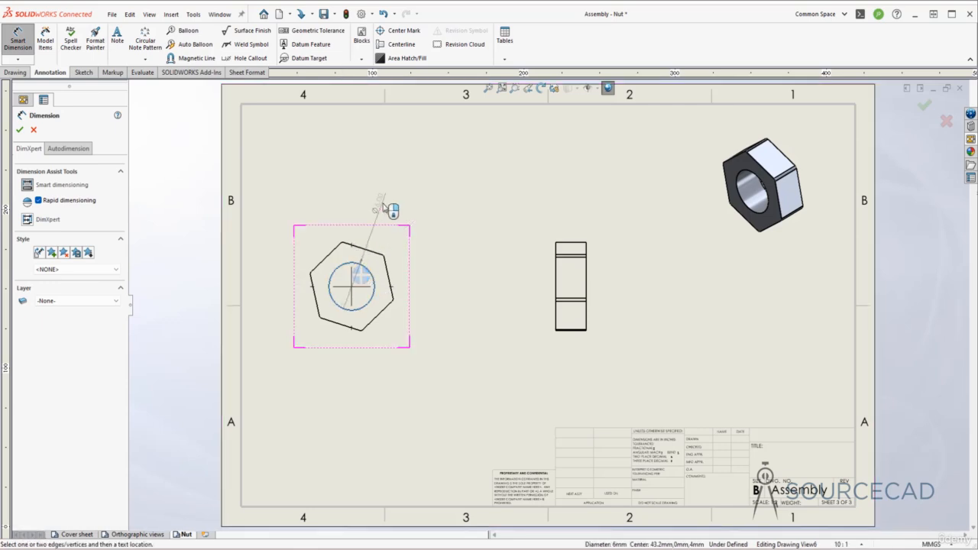
{"action": "left_click", "coordinate": [462, 261]}
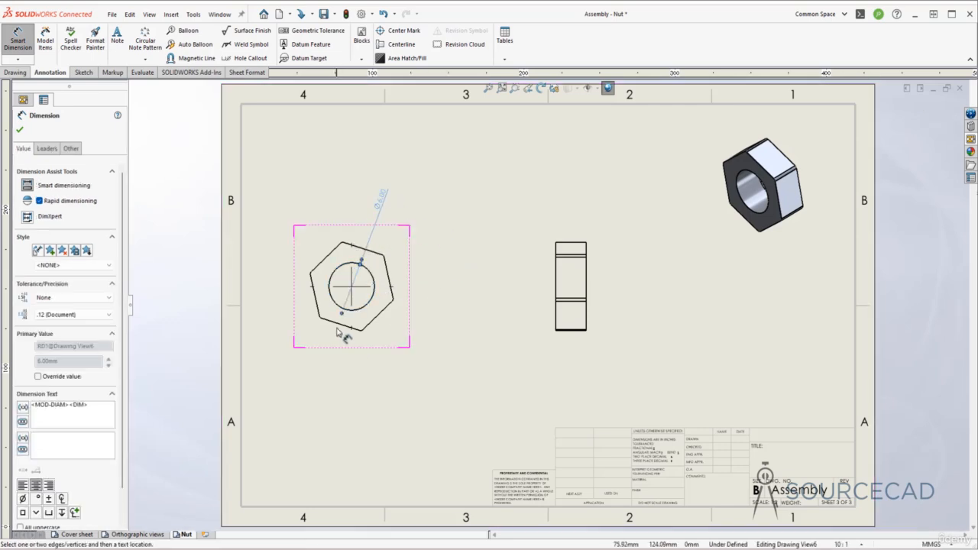
{"action": "left_click", "coordinate": [372, 257]}
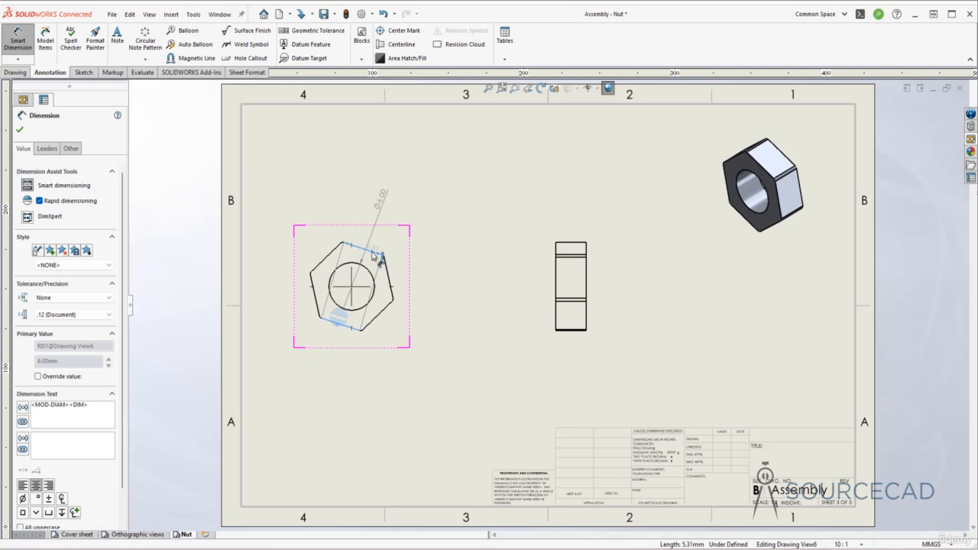
{"action": "left_click", "coordinate": [340, 323]}
{"action": "left_click", "coordinate": [302, 330]}
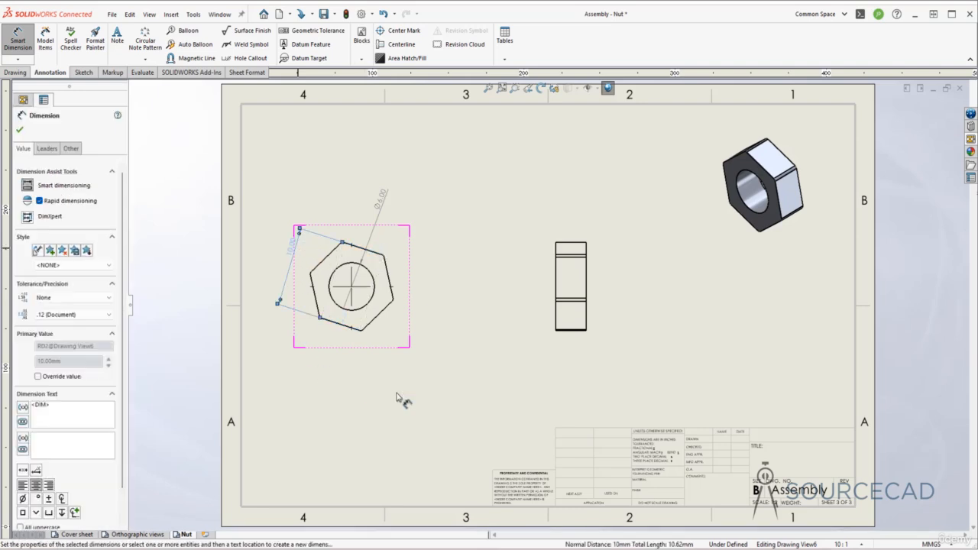
- Dimension the nut's thickness above the side view
{"action": "left_click", "coordinate": [566, 275]}
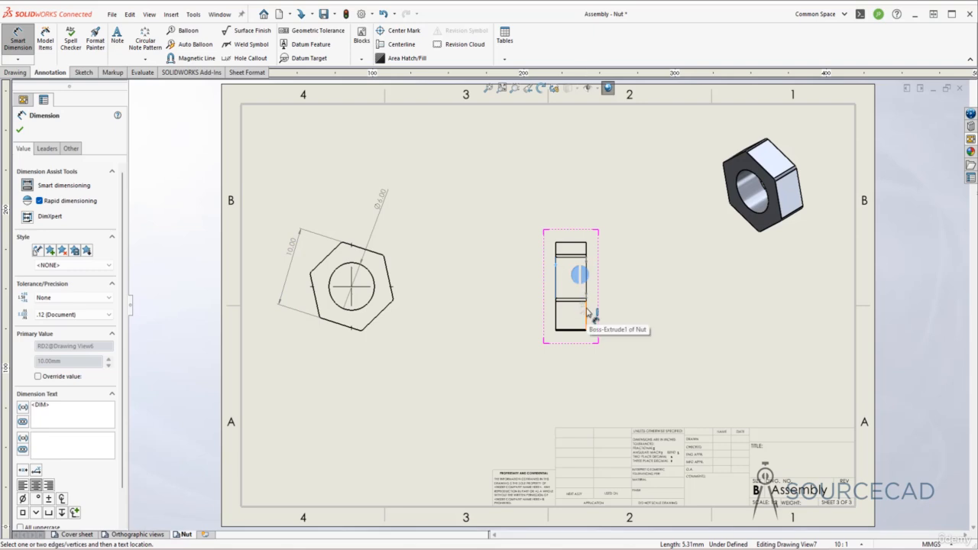
{"action": "left_click", "coordinate": [586, 310]}
{"action": "left_click", "coordinate": [569, 206]}
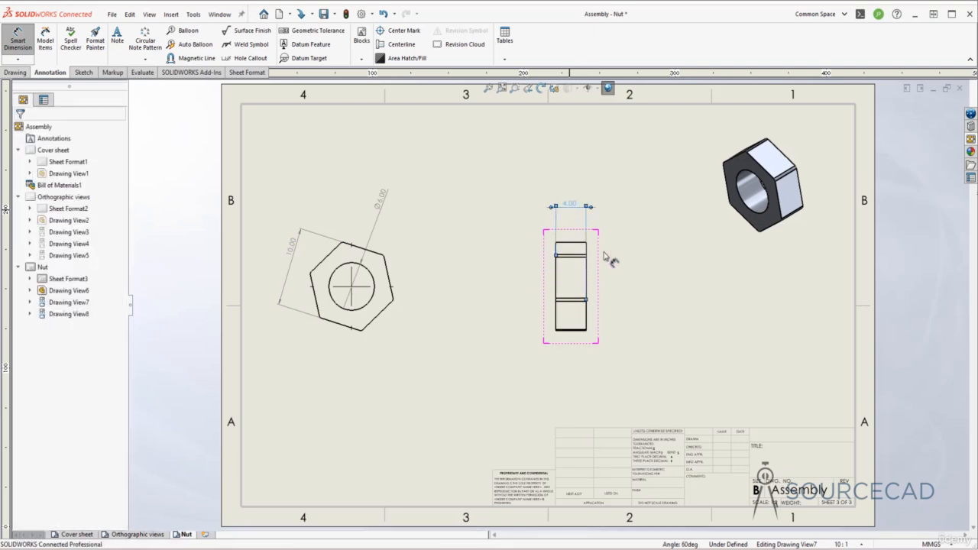
{"action": "left_click", "coordinate": [653, 281]}
- Dimension the fillet radius at the upper right corner of the hexagon in the front view
{"action": "scroll", "coordinate": [450, 255], "scroll_direction": "down", "scroll_amount": 5}
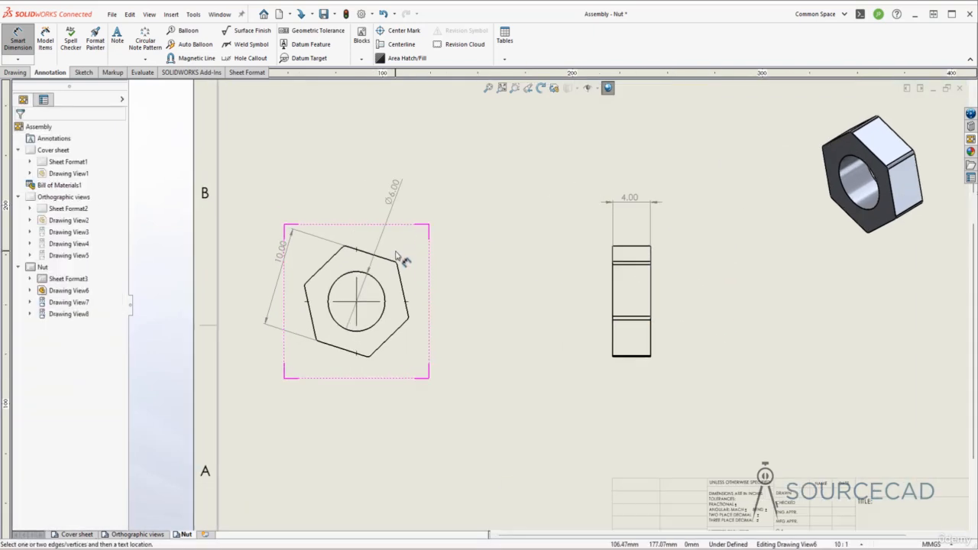
{"action": "left_click", "coordinate": [449, 291]}
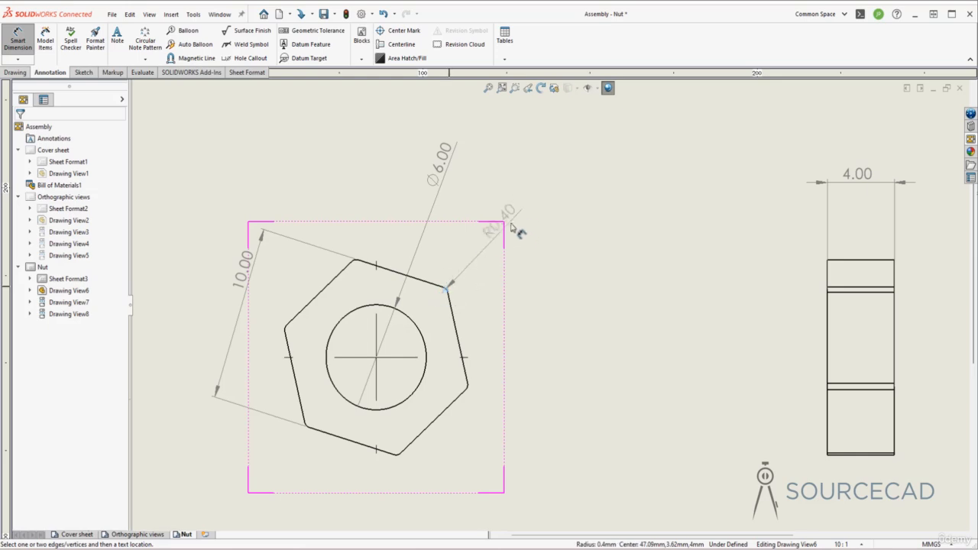
{"action": "left_click", "coordinate": [542, 206]}
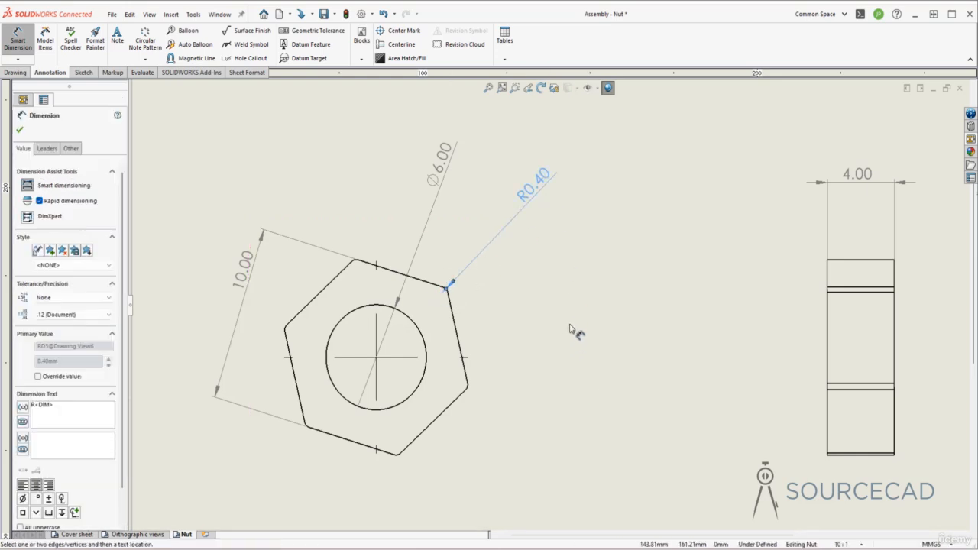
{"action": "scroll", "coordinate": [573, 327], "scroll_direction": "up", "scroll_amount": 4}
{"action": "left_click", "coordinate": [589, 282]}
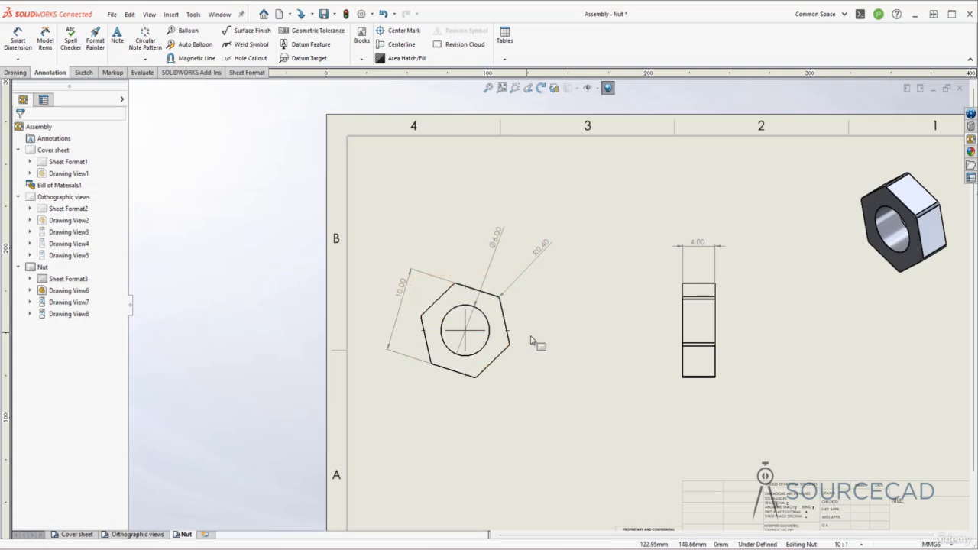
- Add the prefix 6x to the text of the corner radius dimension
{"action": "left_click", "coordinate": [544, 251]}
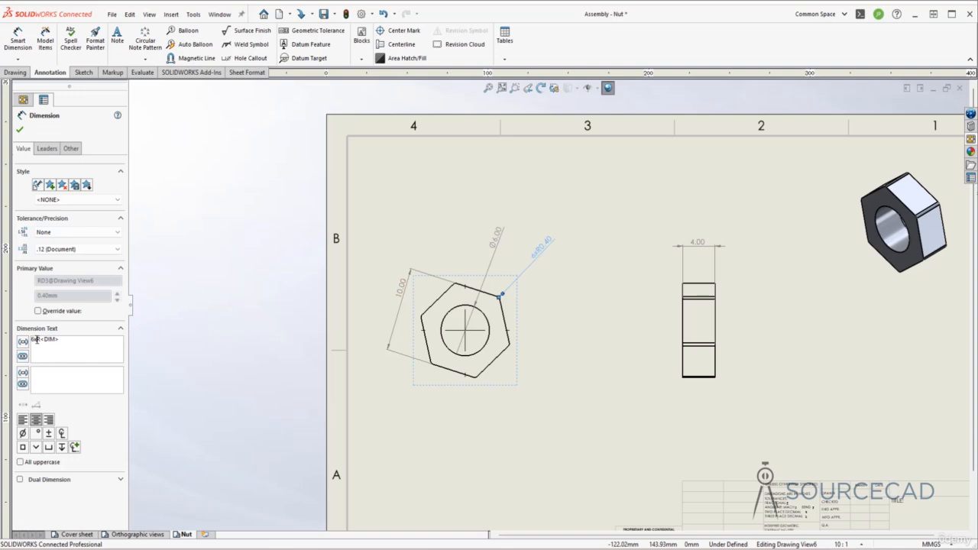
{"action": "left_click", "coordinate": [20, 131]}
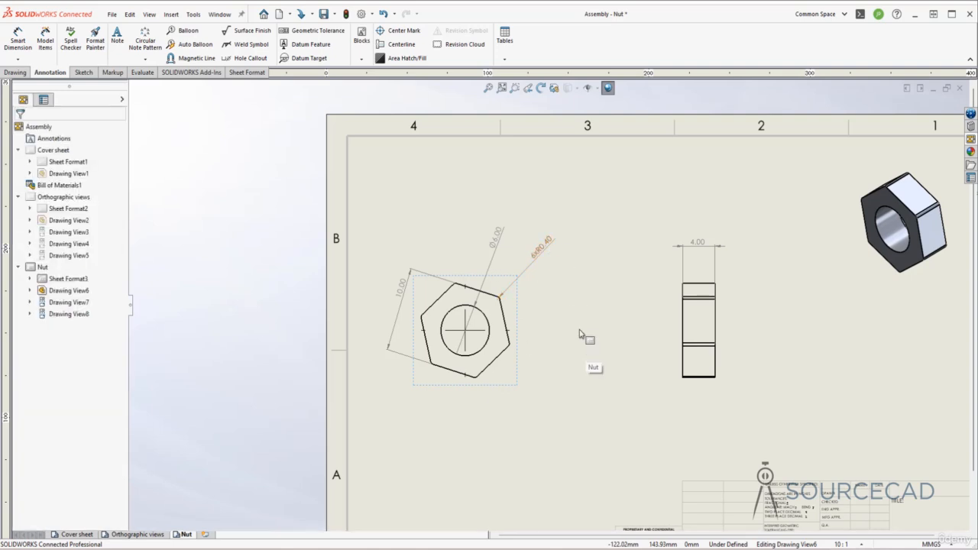
- Add another drawing sheet after the Nut sheet, using the B (ANSI) Landscape format
{"action": "scroll", "coordinate": [579, 330], "scroll_direction": "up", "scroll_amount": 1}
{"action": "middle_click_drag", "start_coordinate": [578, 329], "coordinate": [483, 283]}
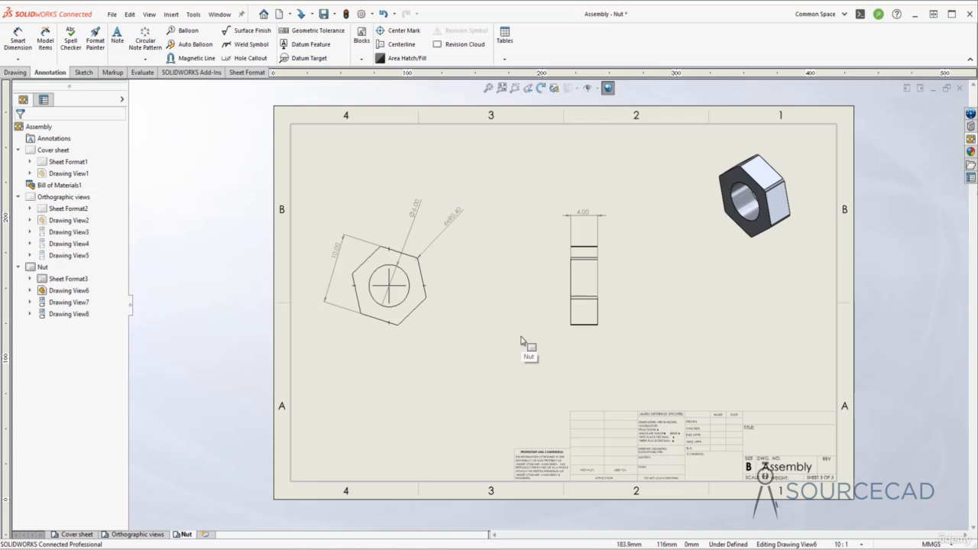
{"action": "left_click", "coordinate": [204, 534]}
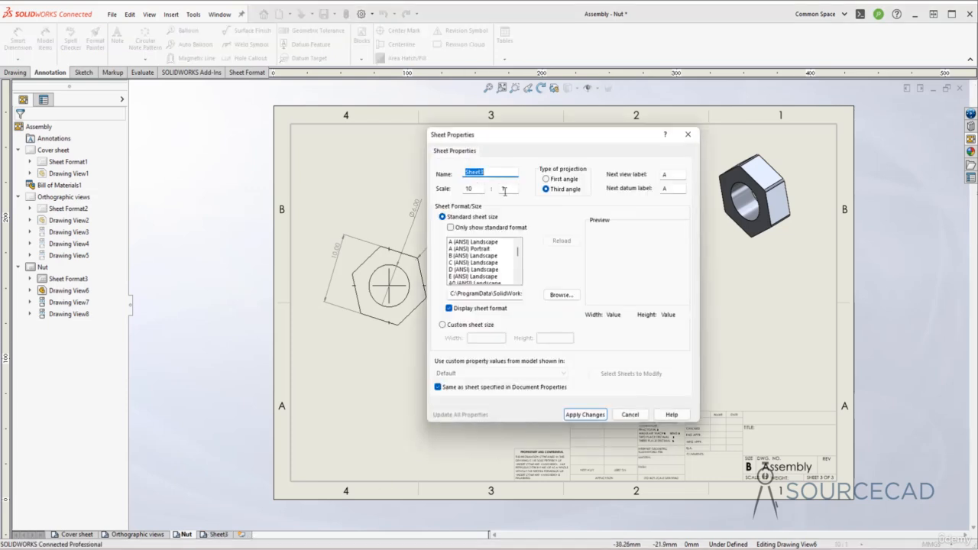
{"action": "left_click", "coordinate": [469, 256]}
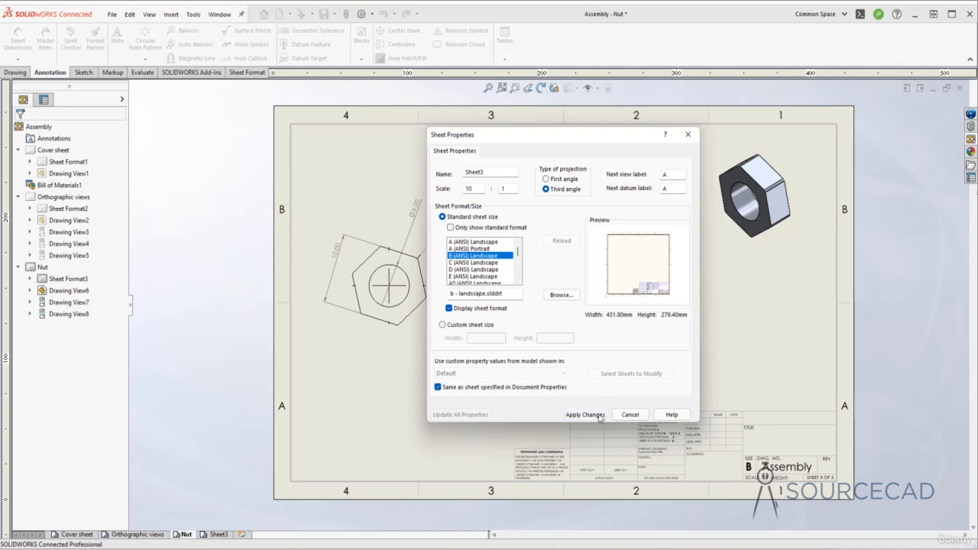
{"action": "left_click", "coordinate": [585, 415]}
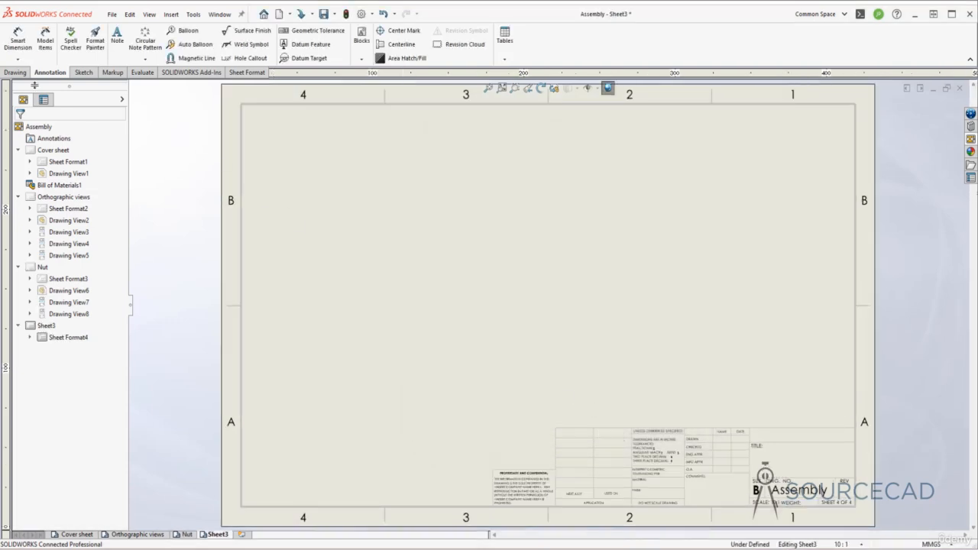
- Insert the Bottom Half Rod part on the new sheet as a base view, with a projected view above and an isometric view
{"action": "left_click", "coordinate": [21, 73]}
{"action": "left_click", "coordinate": [14, 39]}
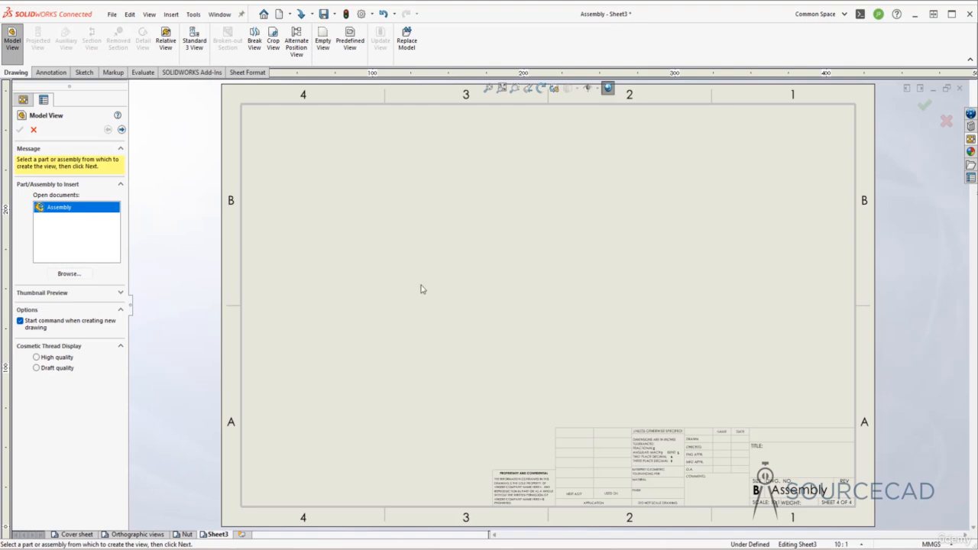
{"action": "left_click_drag", "start_coordinate": [225, 18], "coordinate": [409, 100]}
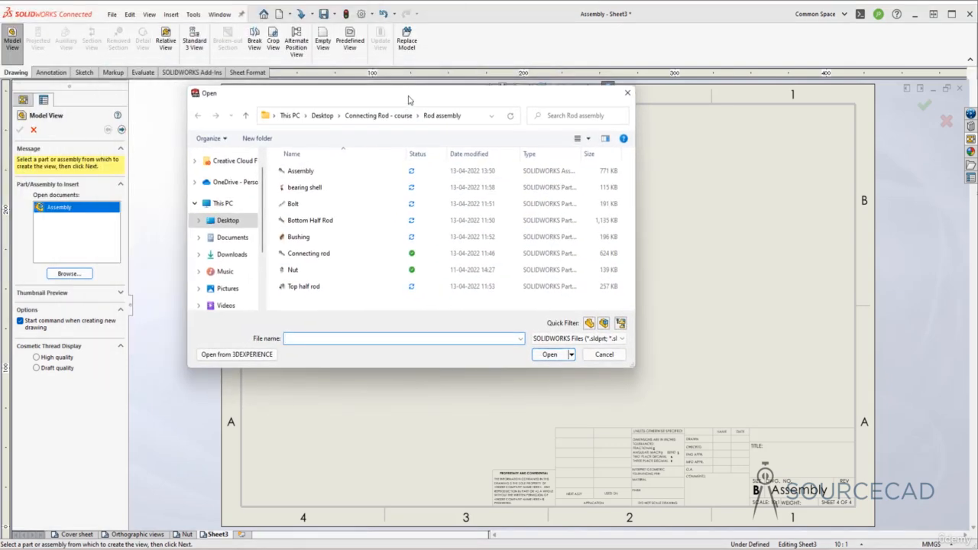
{"action": "left_click", "coordinate": [335, 221]}
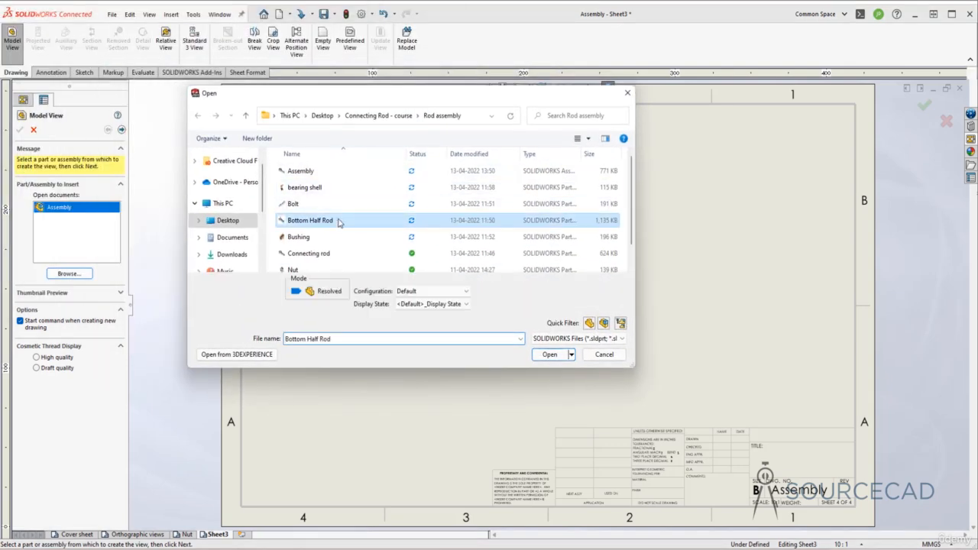
{"action": "left_click", "coordinate": [560, 355]}
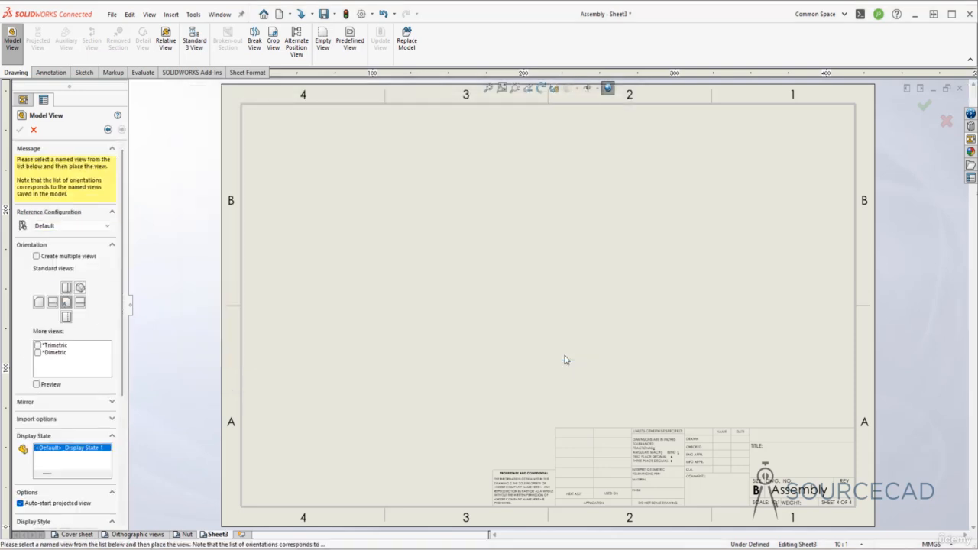
{"action": "left_click", "coordinate": [423, 376]}
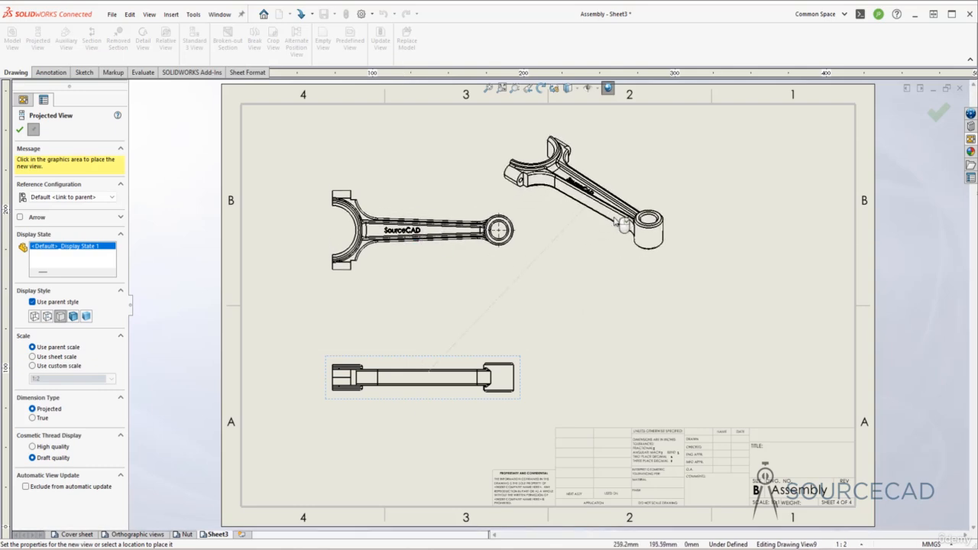
{"action": "left_click", "coordinate": [620, 221]}
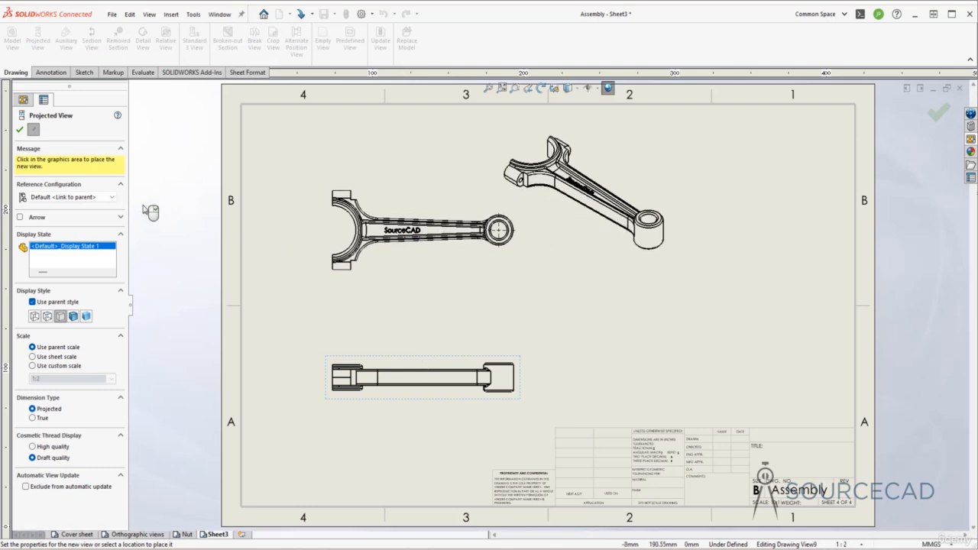
{"action": "key", "text": "Escape"}
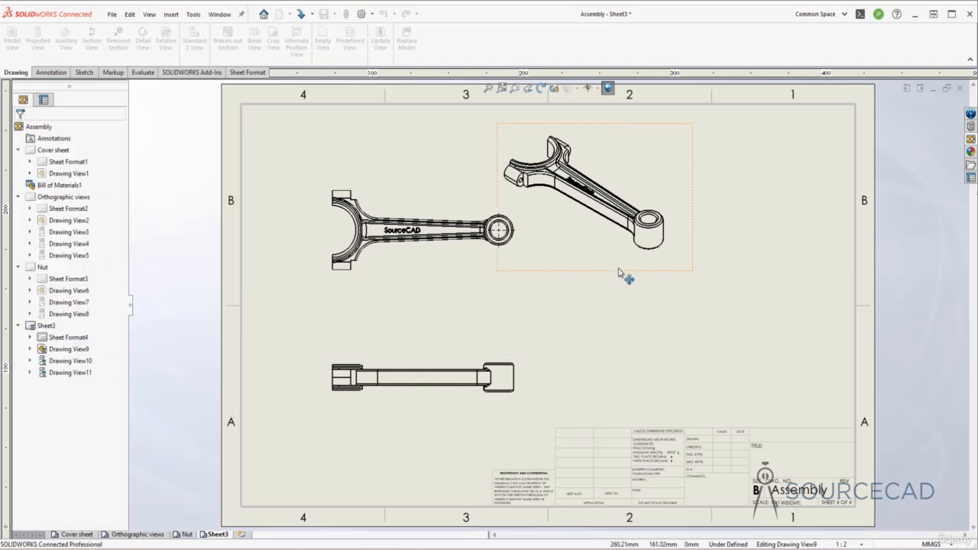
- Display the isometric view as shaded with edges and move it to the upper right corner of the sheet
{"action": "left_click", "coordinate": [618, 271]}
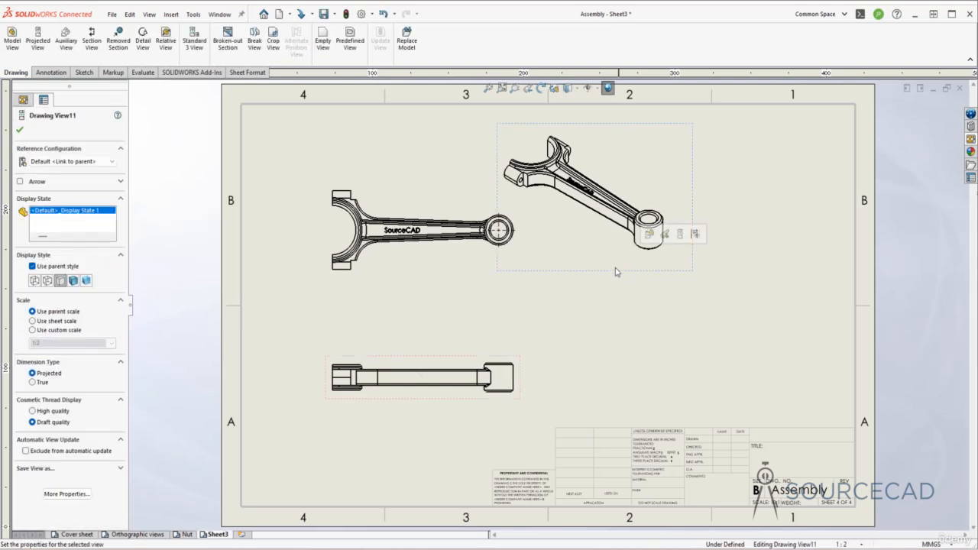
{"action": "left_click", "coordinate": [73, 280]}
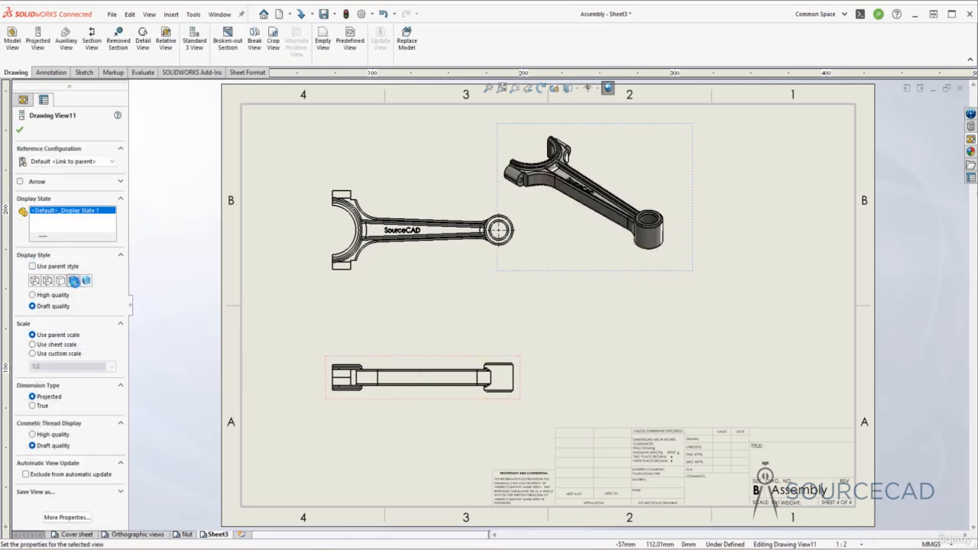
{"action": "left_click", "coordinate": [20, 130]}
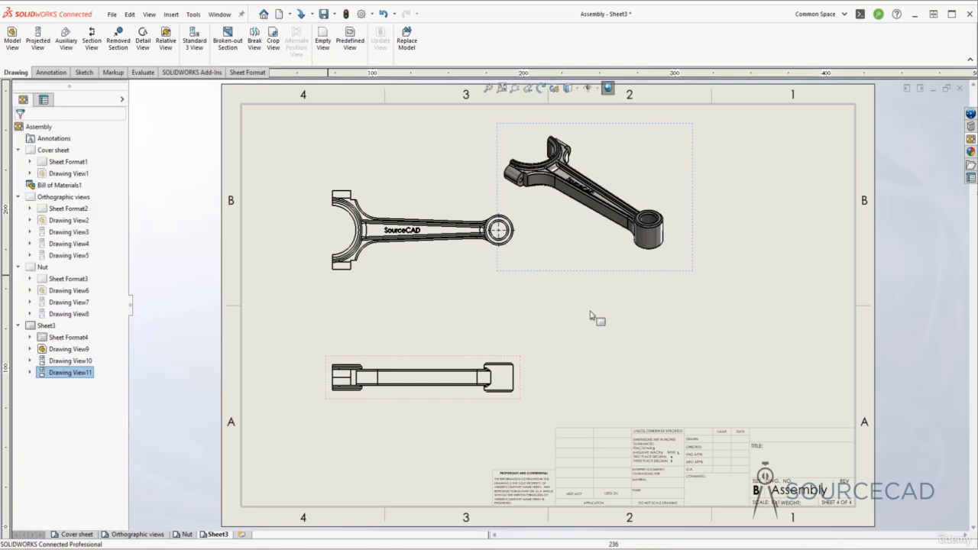
{"action": "left_click_drag", "start_coordinate": [633, 275], "coordinate": [785, 278]}
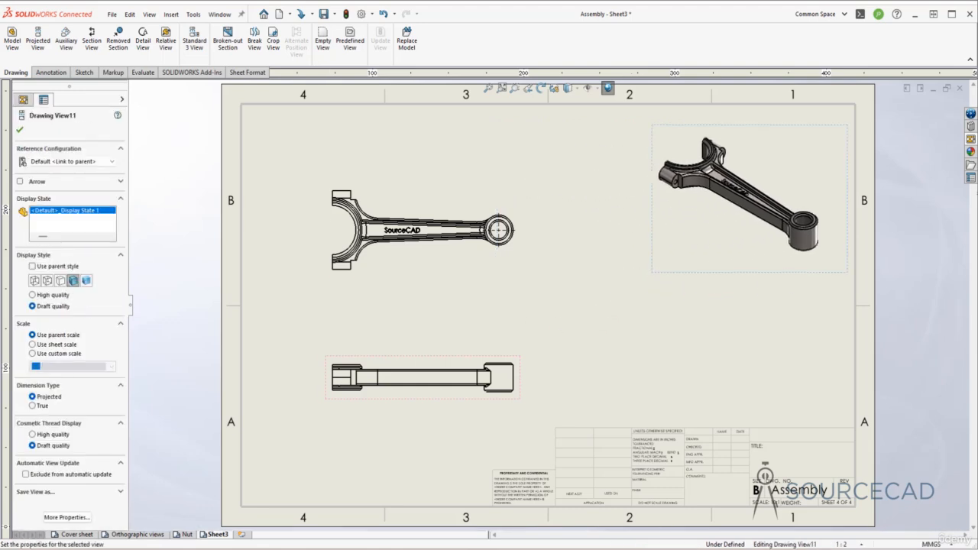
{"action": "left_click", "coordinate": [567, 331]}
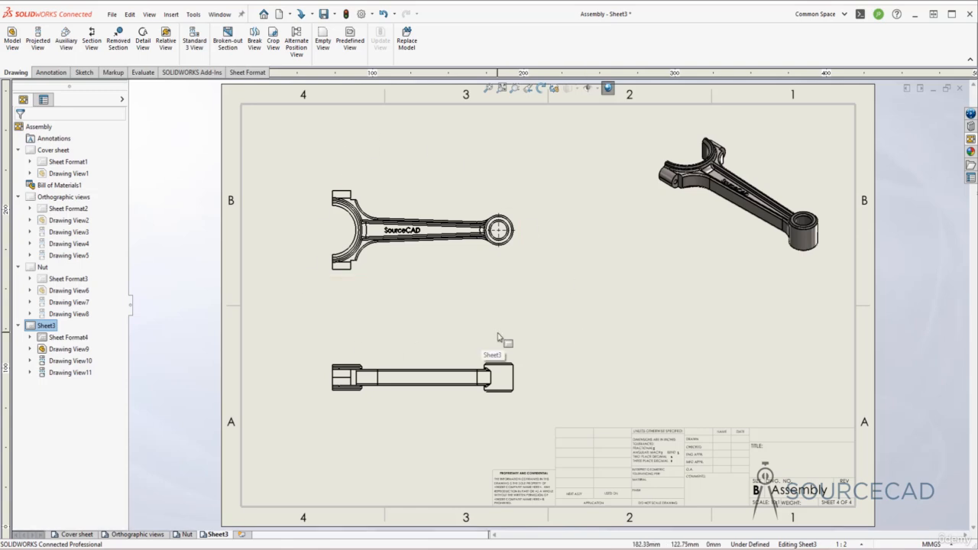
- Dimension the width of the lower bolt lug below the upper rod view
{"action": "left_click", "coordinate": [51, 72]}
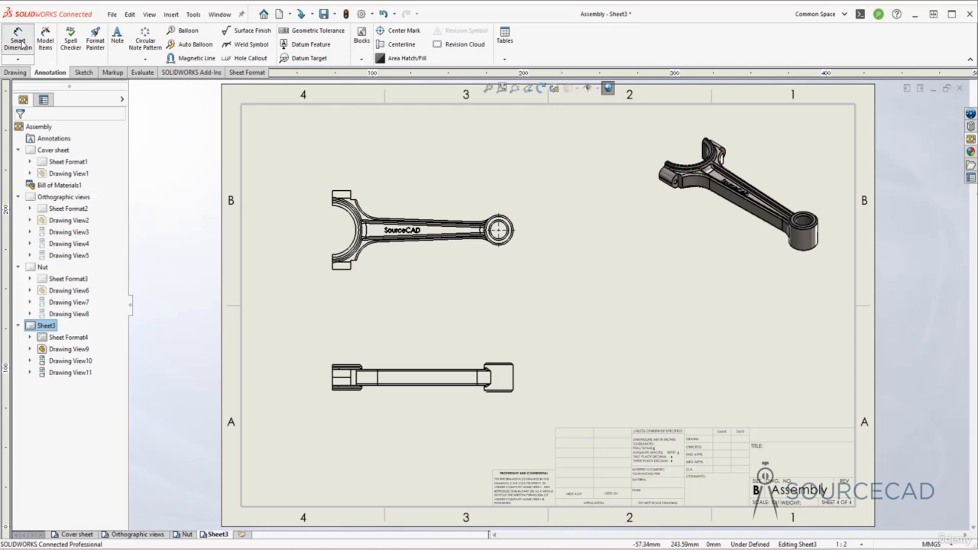
{"action": "left_click", "coordinate": [17, 38]}
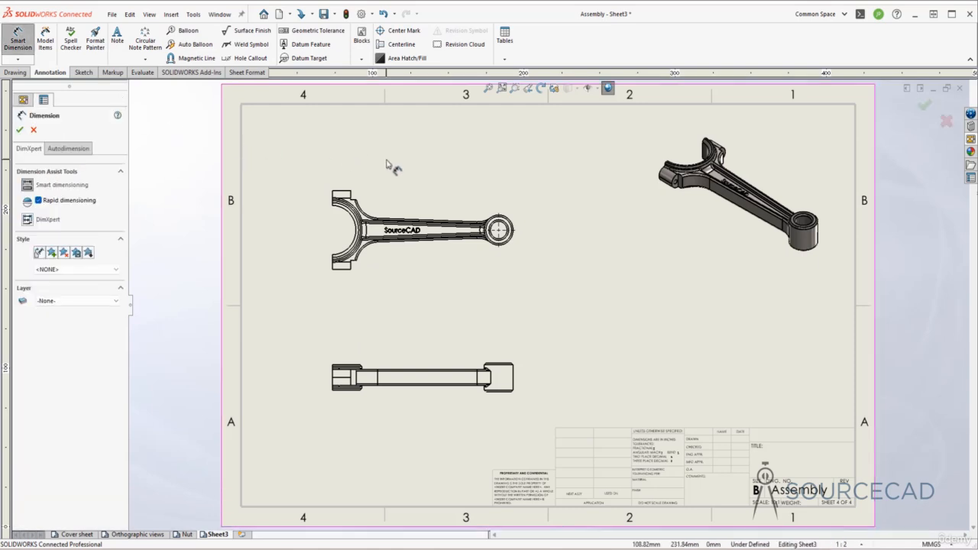
{"action": "scroll", "coordinate": [350, 280], "scroll_direction": "up", "scroll_amount": 5}
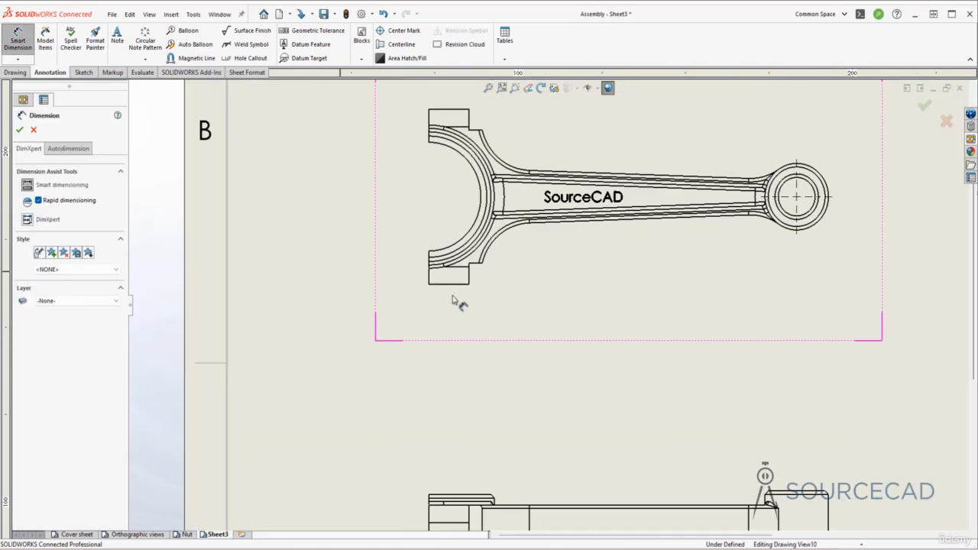
{"action": "left_click", "coordinate": [428, 276]}
{"action": "left_click", "coordinate": [469, 278]}
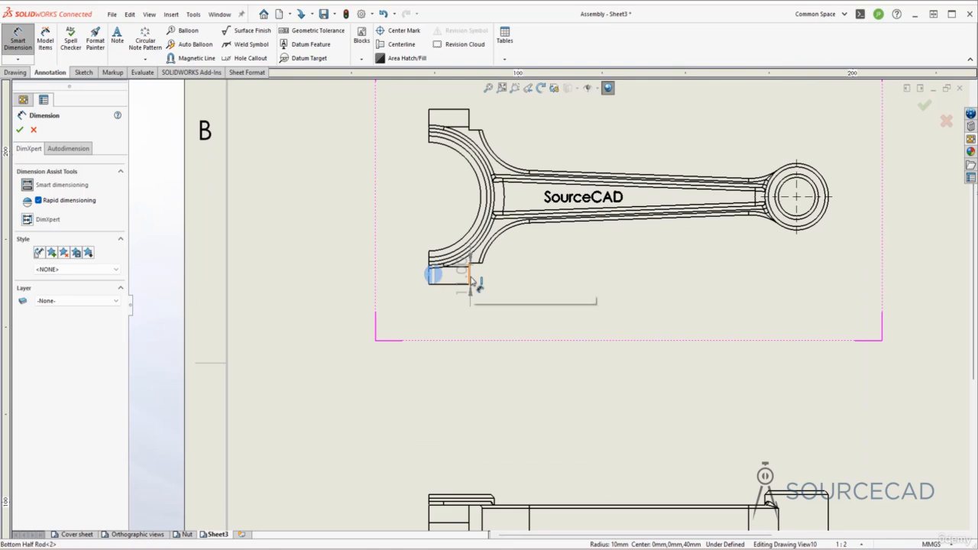
{"action": "left_click", "coordinate": [402, 336]}
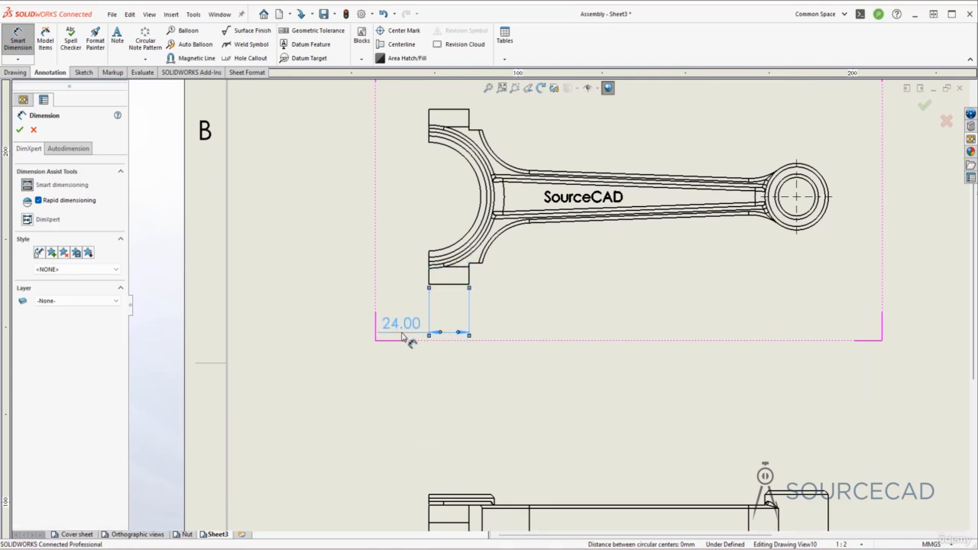
- Dimension the vertical step between the lower lug's bottom edge and the adjacent shoulder in the upper rod view
{"action": "scroll", "coordinate": [426, 391], "scroll_direction": "down", "scroll_amount": 2}
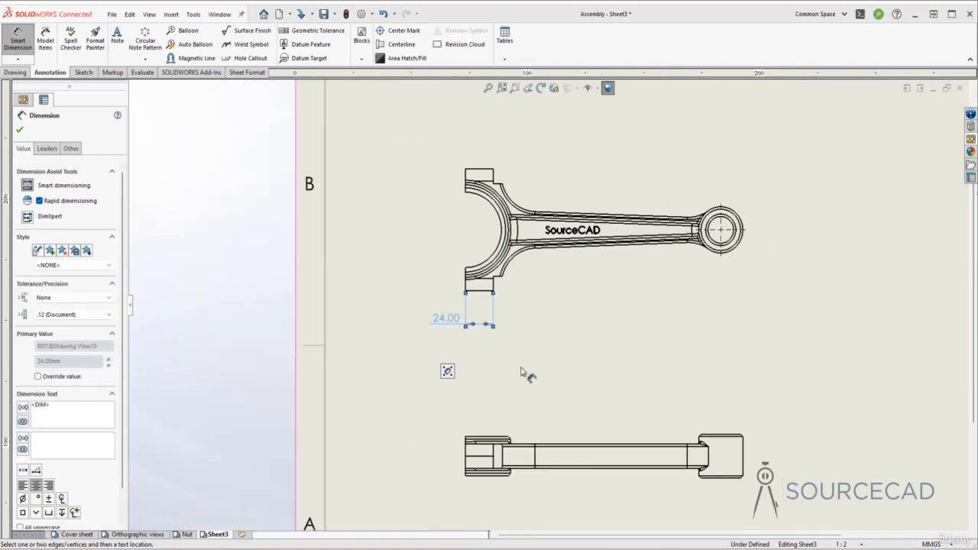
{"action": "middle_click_drag", "start_coordinate": [516, 368], "coordinate": [437, 367]}
{"action": "scroll", "coordinate": [416, 303], "scroll_direction": "down", "scroll_amount": 3}
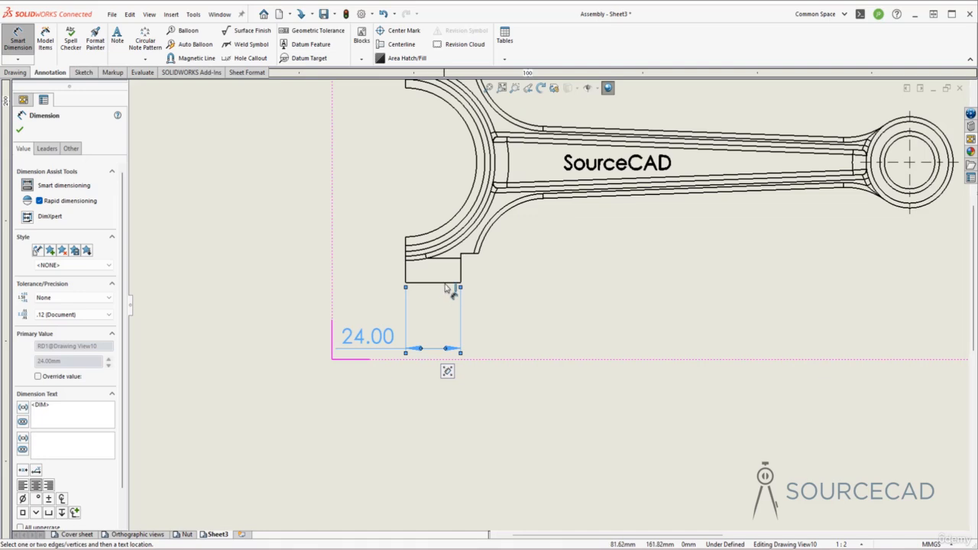
{"action": "left_click", "coordinate": [446, 282]}
{"action": "left_click", "coordinate": [472, 253]}
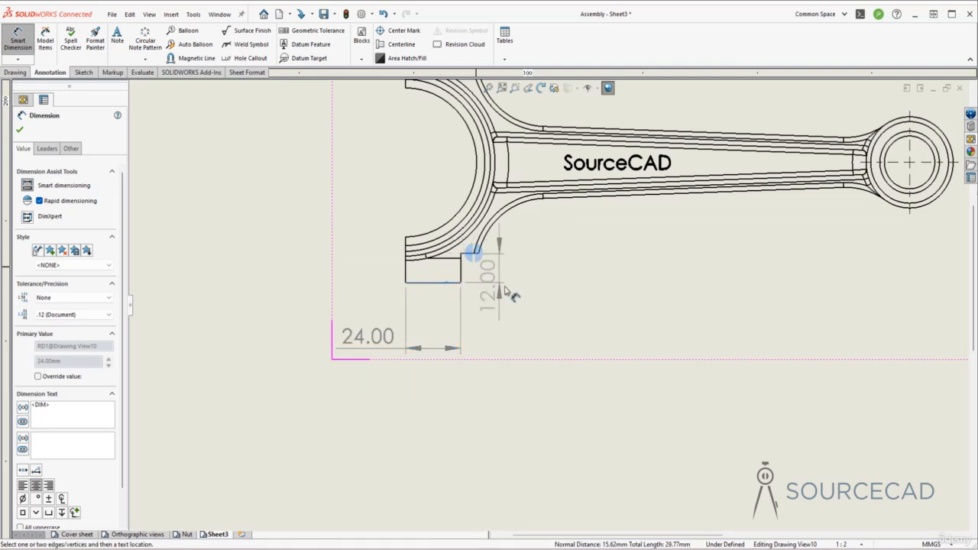
{"action": "left_click", "coordinate": [546, 313]}
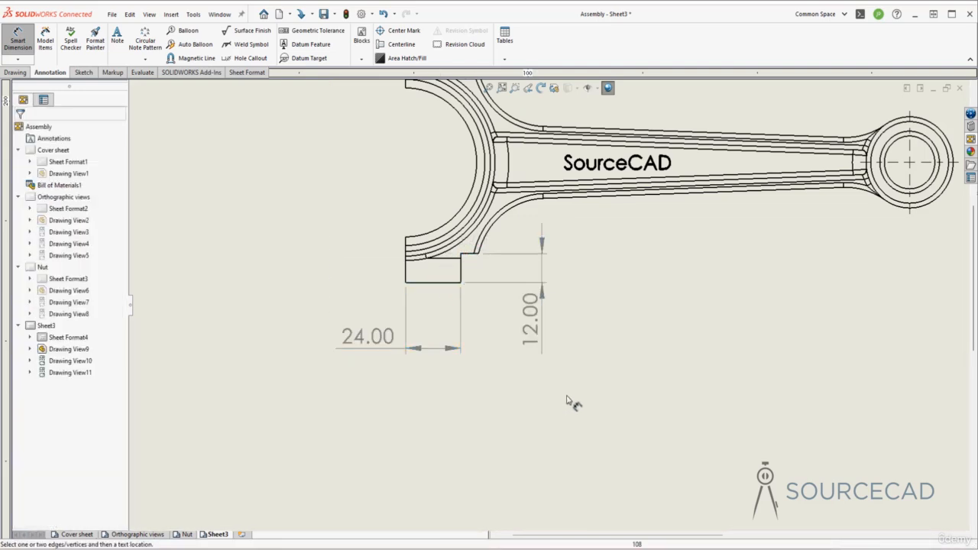
- Dimension the radius of the upper fillet between the rod's big end and the shank
{"action": "scroll", "coordinate": [474, 359], "scroll_direction": "up", "scroll_amount": 4}
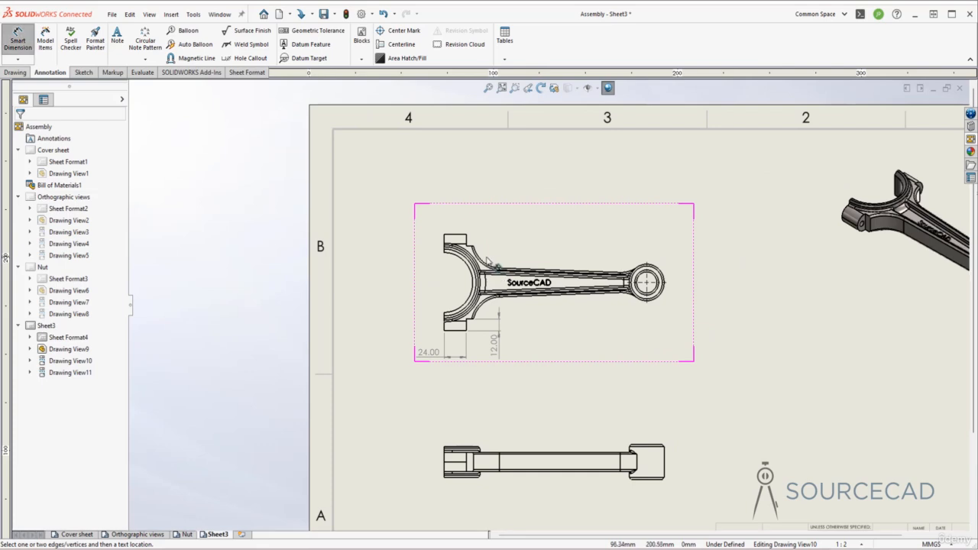
{"action": "left_click", "coordinate": [483, 255]}
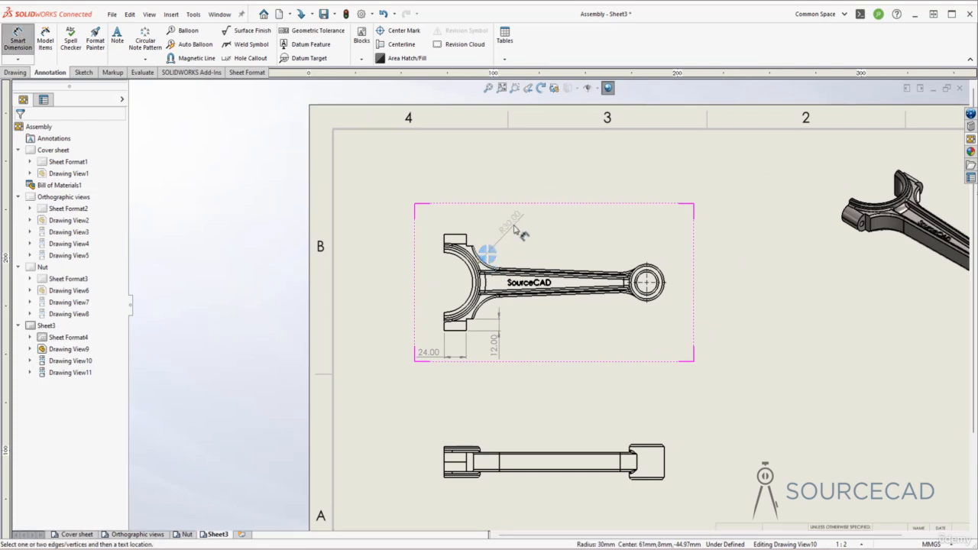
{"action": "left_click", "coordinate": [509, 219]}
- Dimension the radius of the upper fillet where the shank meets the rod's small end
{"action": "scroll", "coordinate": [625, 336], "scroll_direction": "down", "scroll_amount": 3}
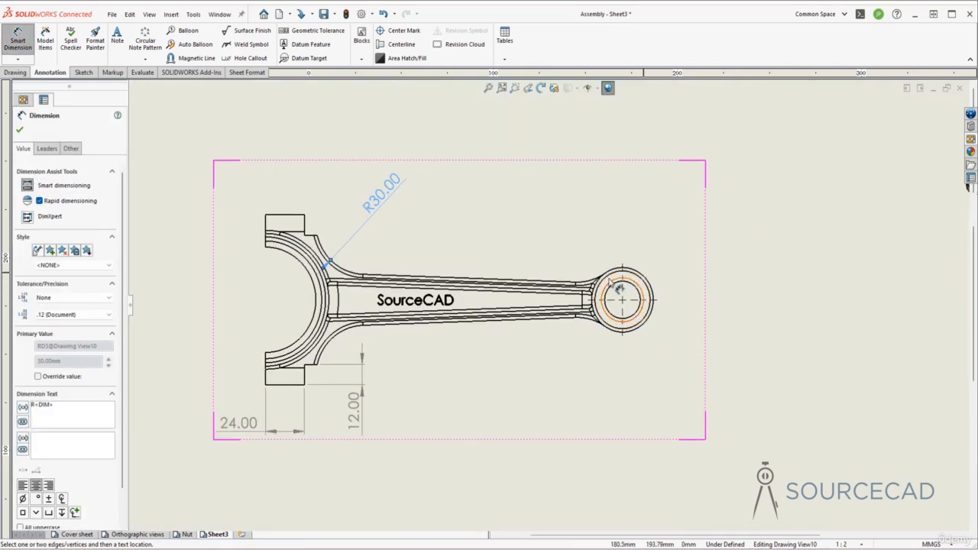
{"action": "left_click", "coordinate": [592, 282]}
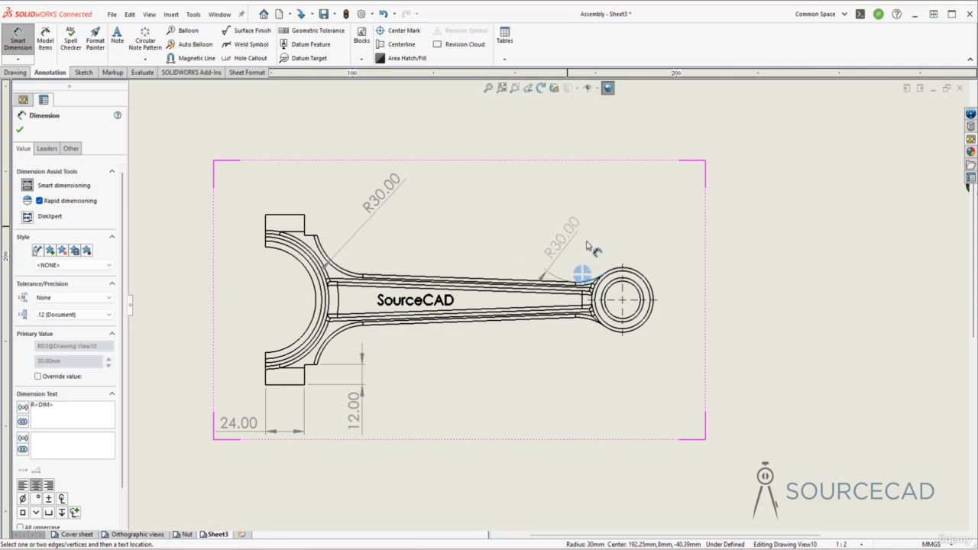
{"action": "left_click", "coordinate": [589, 255]}
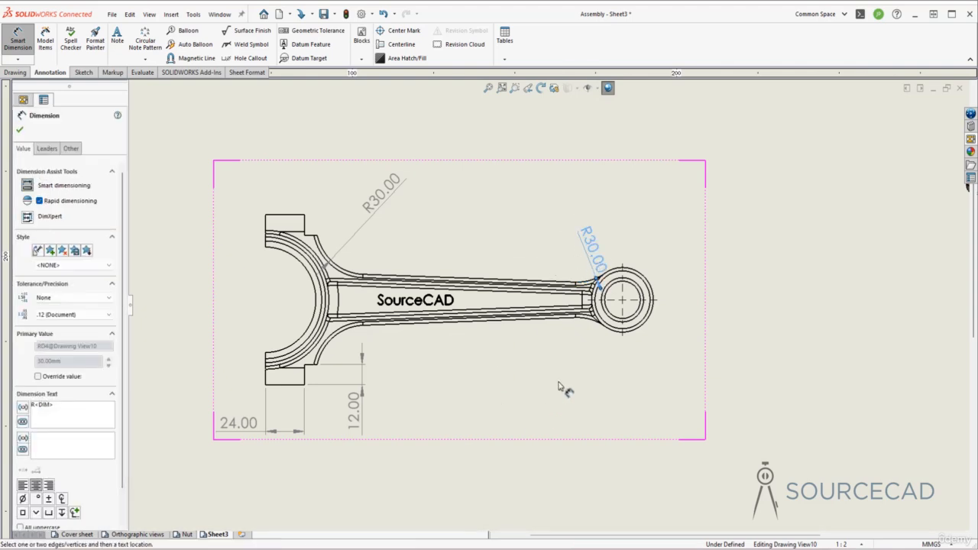
{"action": "scroll", "coordinate": [546, 380], "scroll_direction": "up", "scroll_amount": 5}
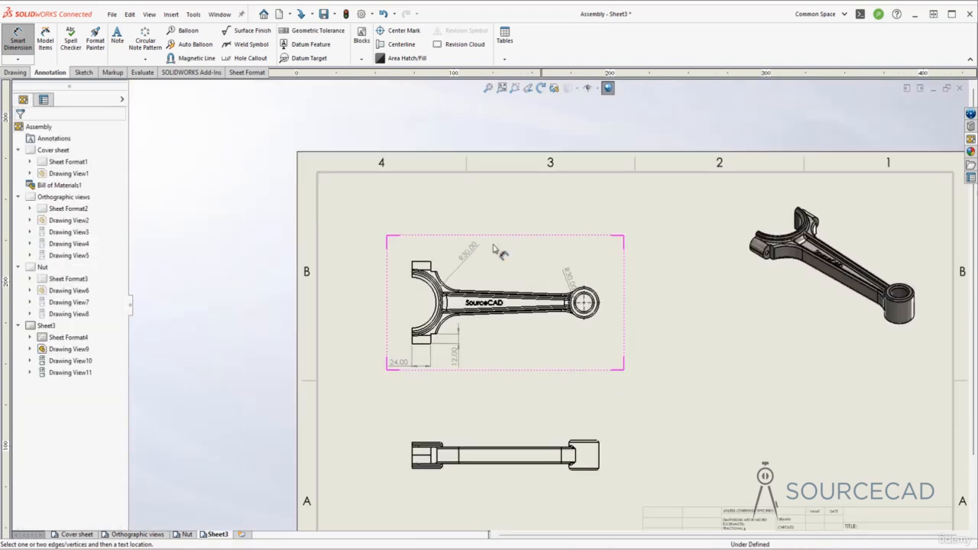
{"action": "middle_click_drag", "start_coordinate": [497, 399], "coordinate": [416, 303]}
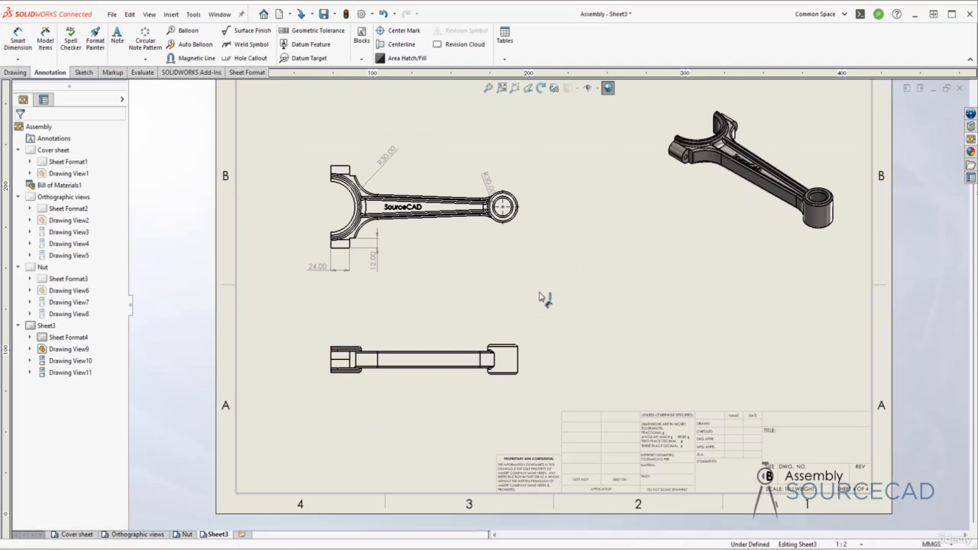
- Rename Sheet3 as Bottom rod
{"action": "scroll", "coordinate": [541, 297], "scroll_direction": "up", "scroll_amount": 3}
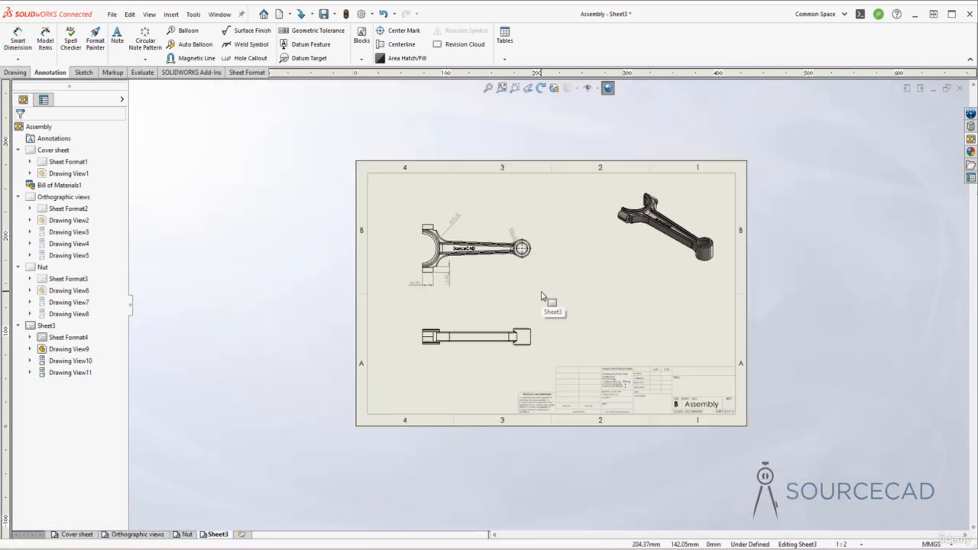
{"action": "scroll", "coordinate": [463, 311], "scroll_direction": "down", "scroll_amount": 2}
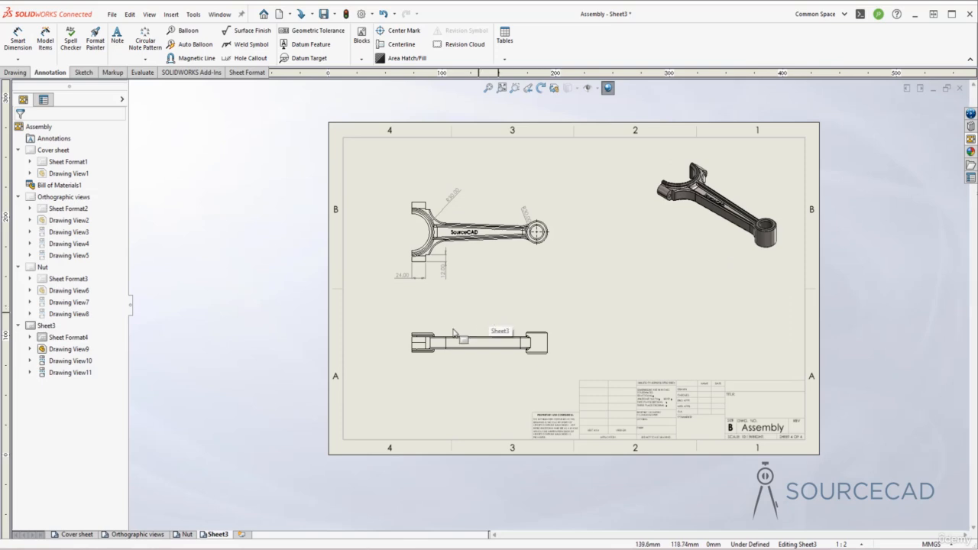
{"action": "right_click", "coordinate": [223, 538]}
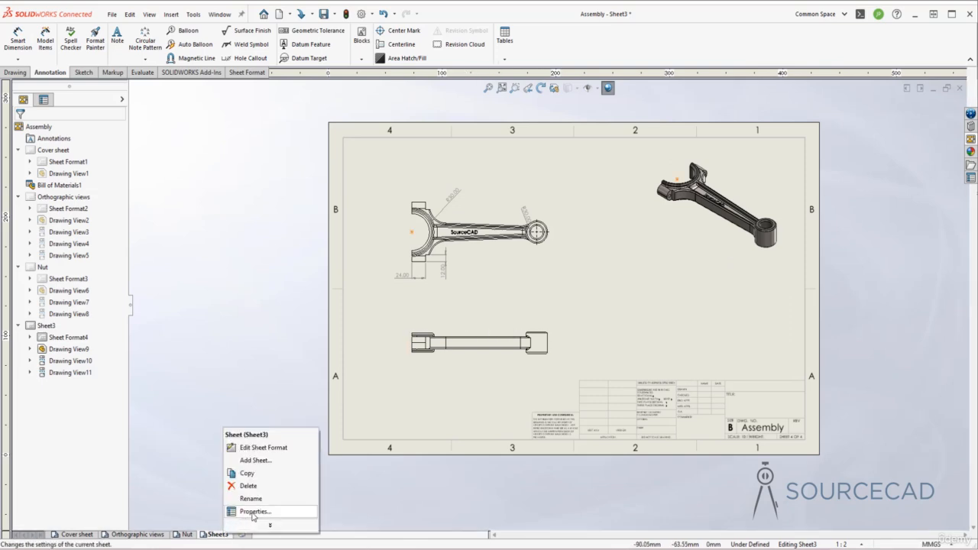
{"action": "left_click", "coordinate": [263, 501]}
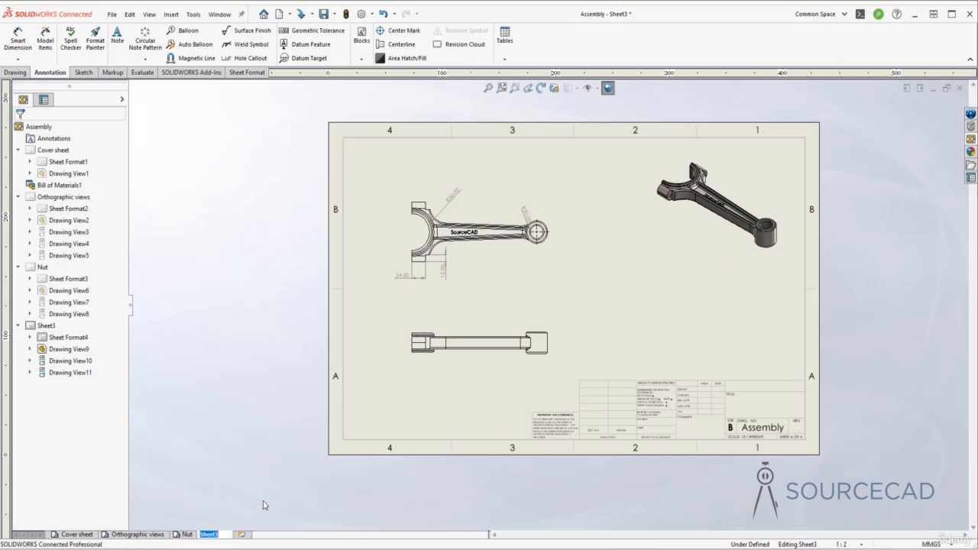
{"action": "type", "text": "Bottom rod"}
{"action": "key", "text": "Return"}
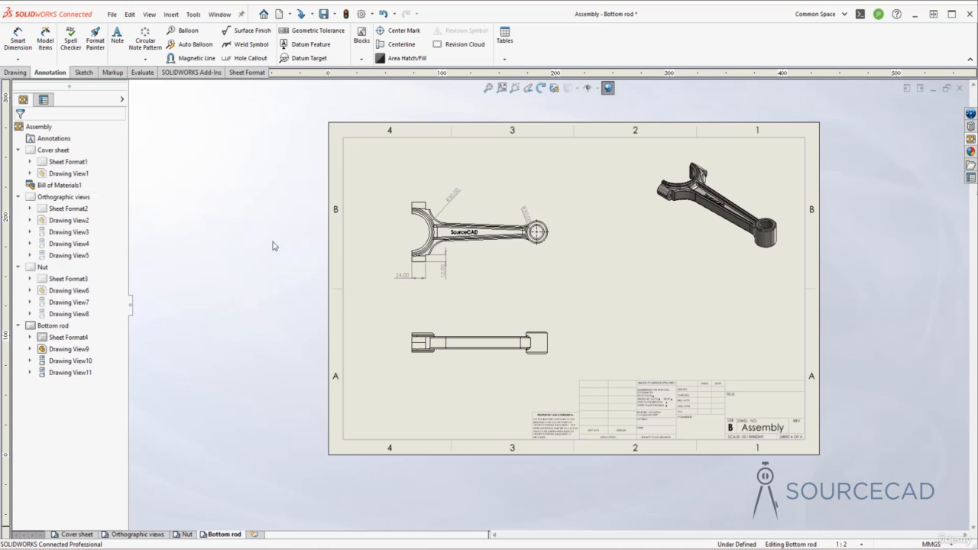
- Save the drawing to this PC as Assembly-drawing in the Rod assembly folder
{"action": "left_click", "coordinate": [325, 14]}
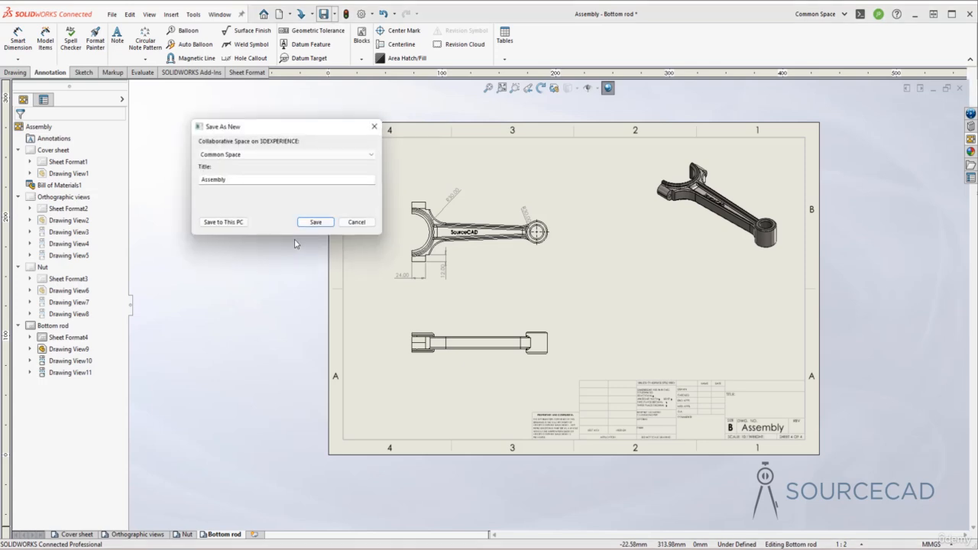
{"action": "left_click", "coordinate": [247, 222]}
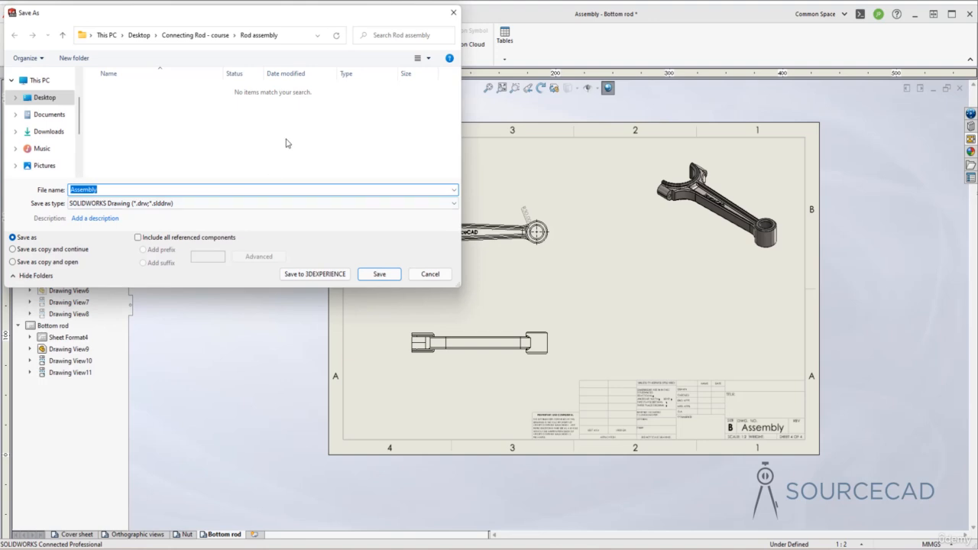
{"action": "left_click", "coordinate": [122, 191]}
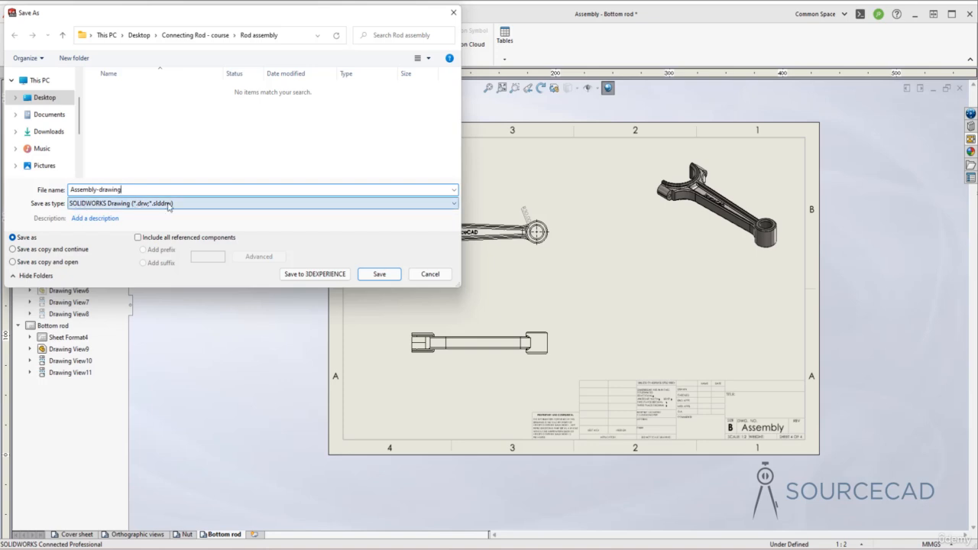
{"action": "left_click", "coordinate": [379, 274]}
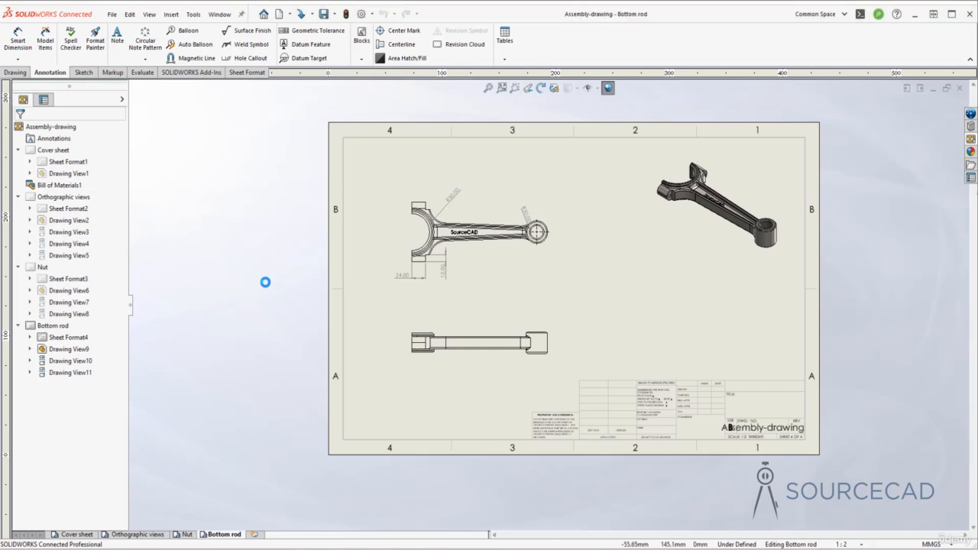
- Start a print of the drawing with Microsoft Print to PDF as the printer and open its page setup
{"action": "left_click", "coordinate": [112, 15]}
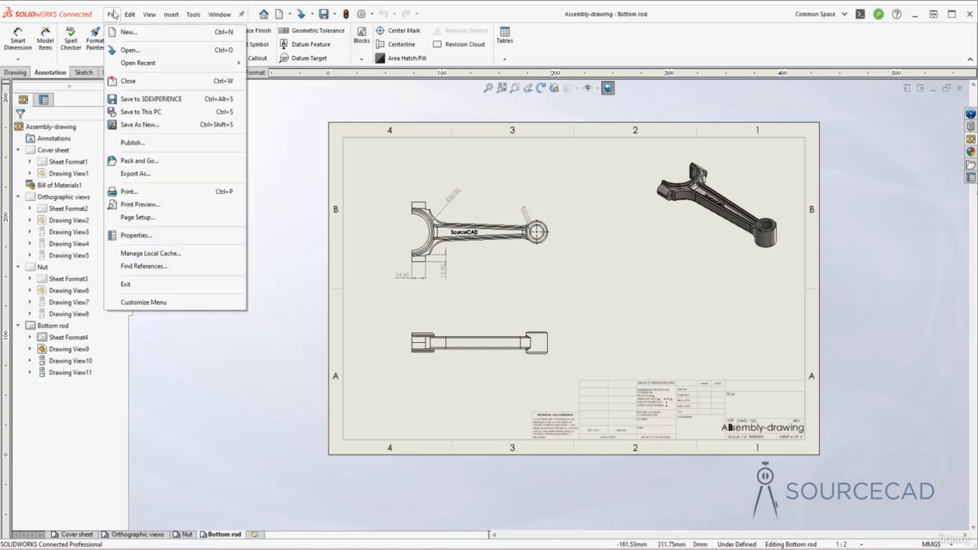
{"action": "left_click", "coordinate": [130, 192]}
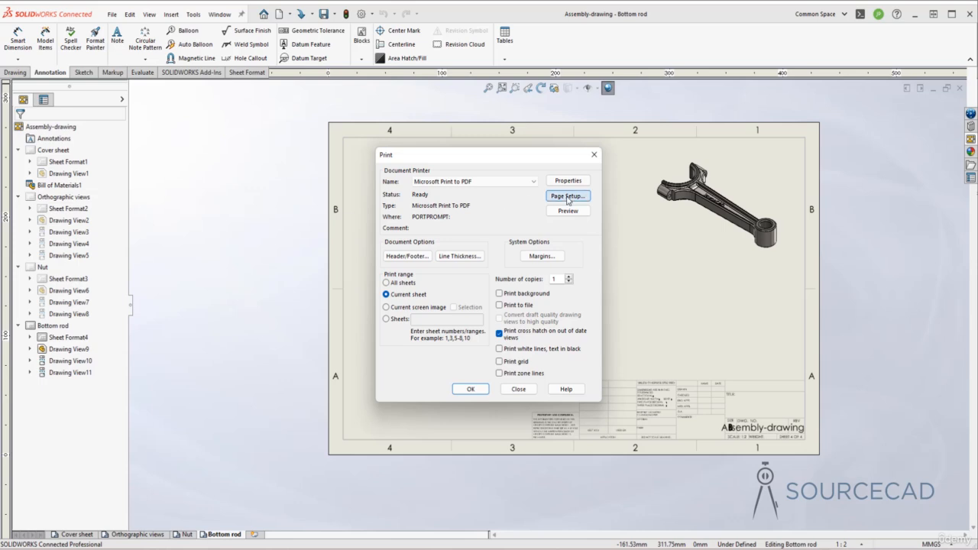
{"action": "left_click", "coordinate": [504, 183]}
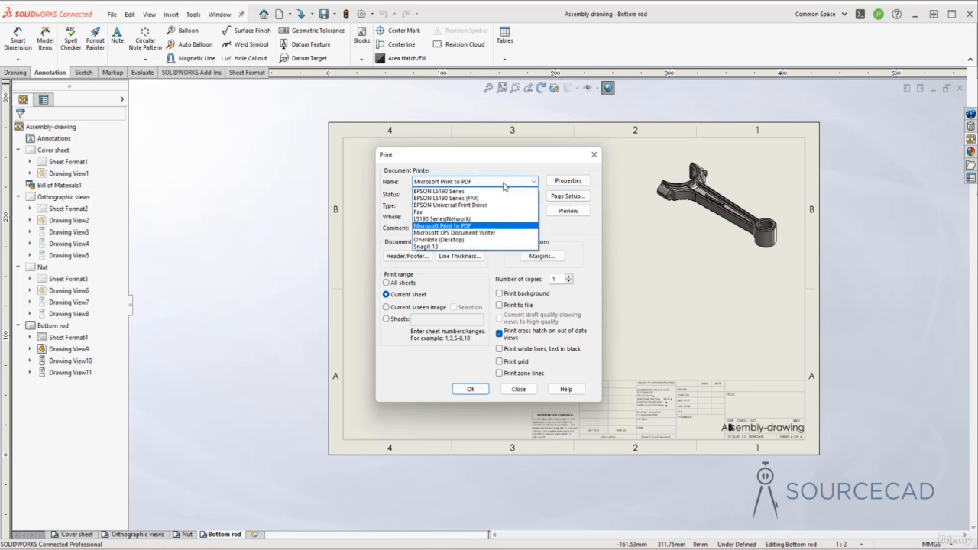
{"action": "left_click", "coordinate": [464, 227]}
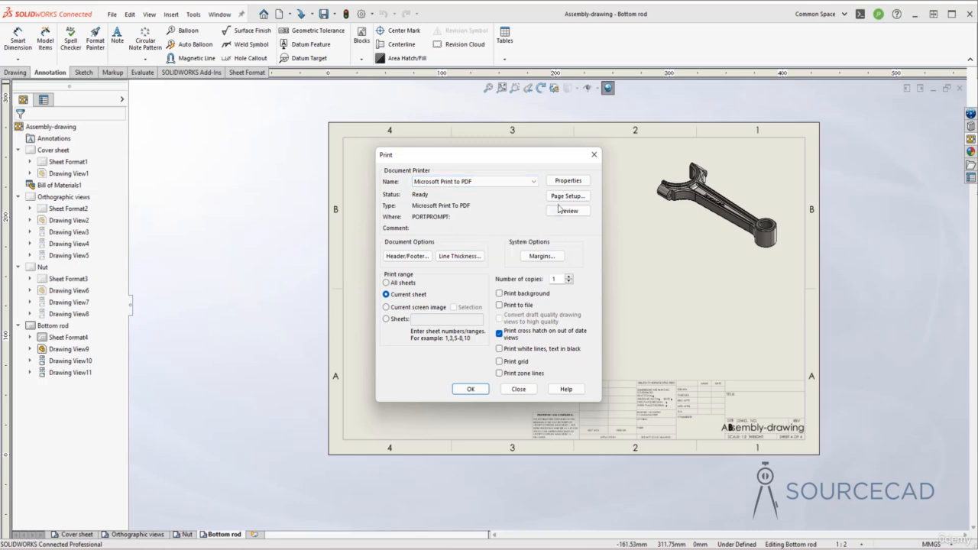
{"action": "left_click", "coordinate": [569, 196]}
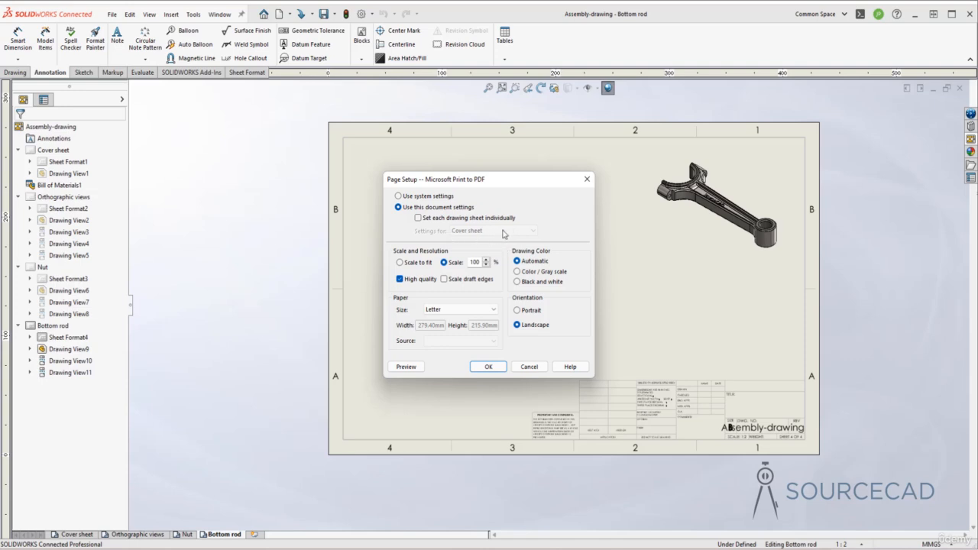
{"action": "left_click", "coordinate": [418, 219]}
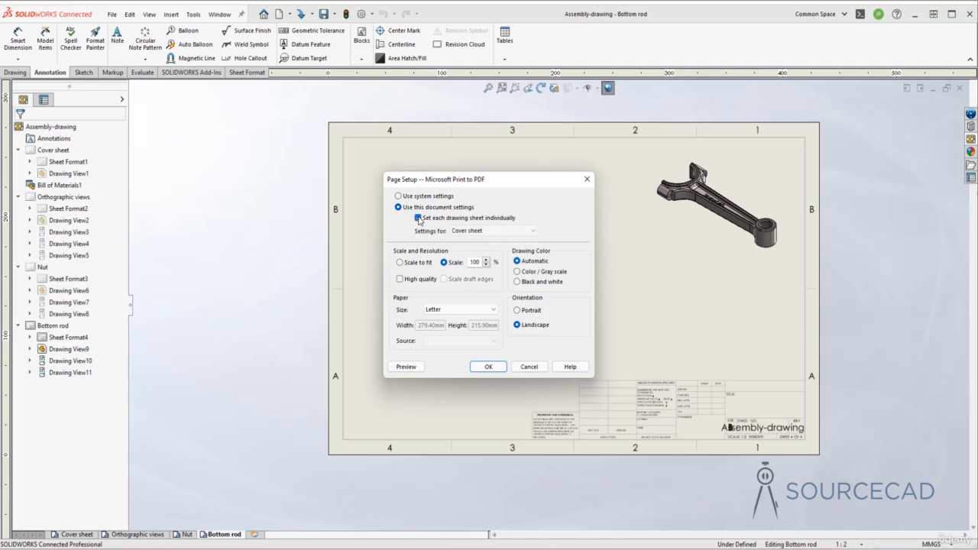
{"action": "left_click", "coordinate": [482, 230]}
{"action": "left_click", "coordinate": [472, 239]}
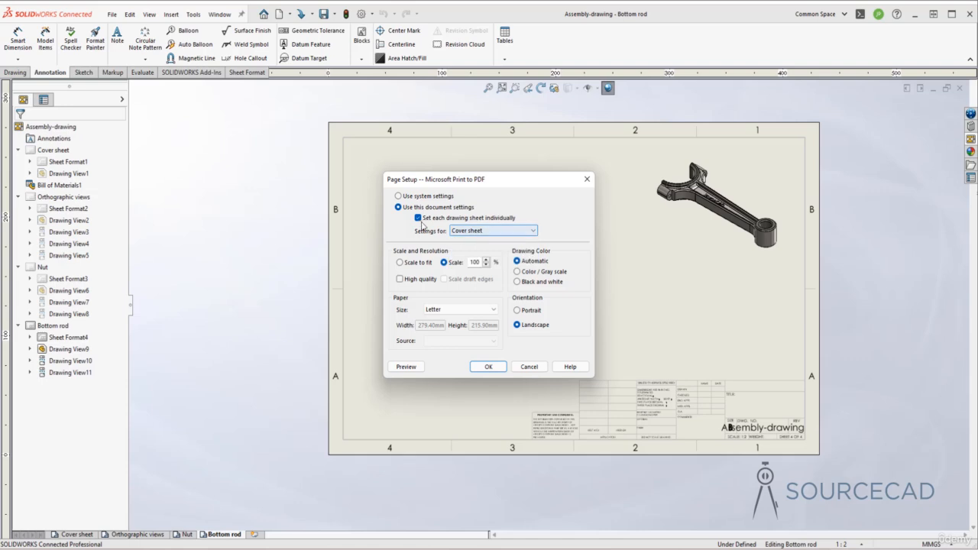
{"action": "left_click", "coordinate": [418, 217]}
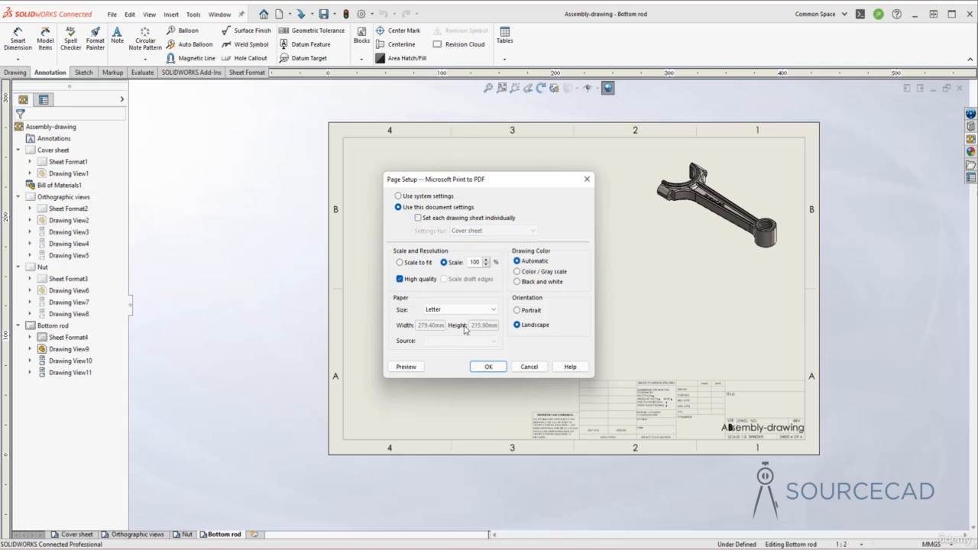
- Set the page scaling to Scale to fit and print all sheets of the drawing
{"action": "left_click", "coordinate": [400, 262]}
{"action": "left_click", "coordinate": [493, 368]}
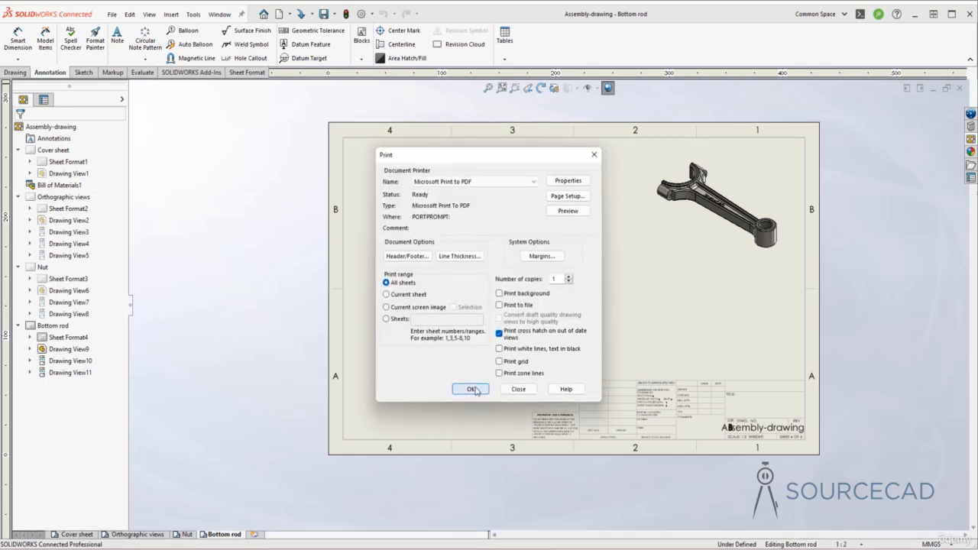
{"action": "left_click", "coordinate": [471, 390]}
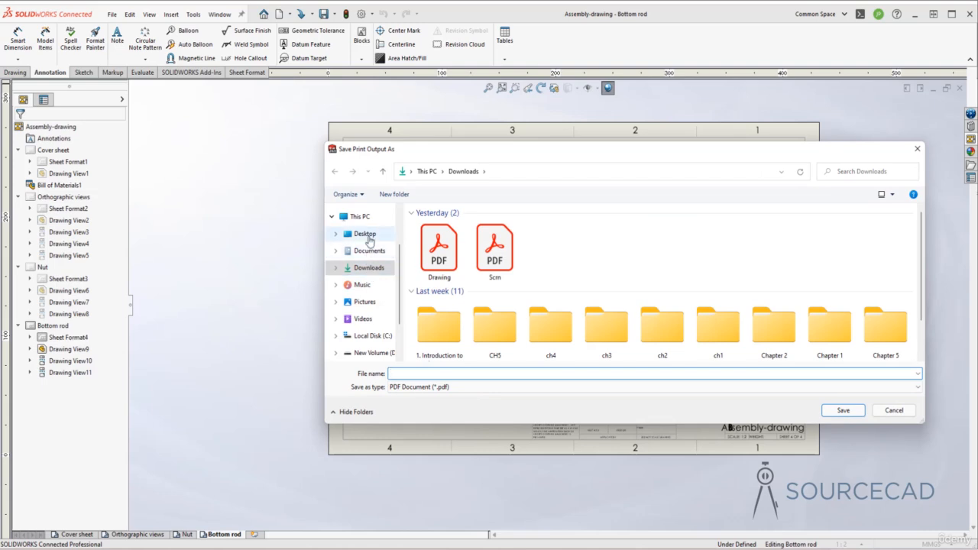
- Save the PDF output as Drawing print in the Rod assembly folder under Connecting Rod - course on the Desktop
{"action": "left_click", "coordinate": [368, 237]}
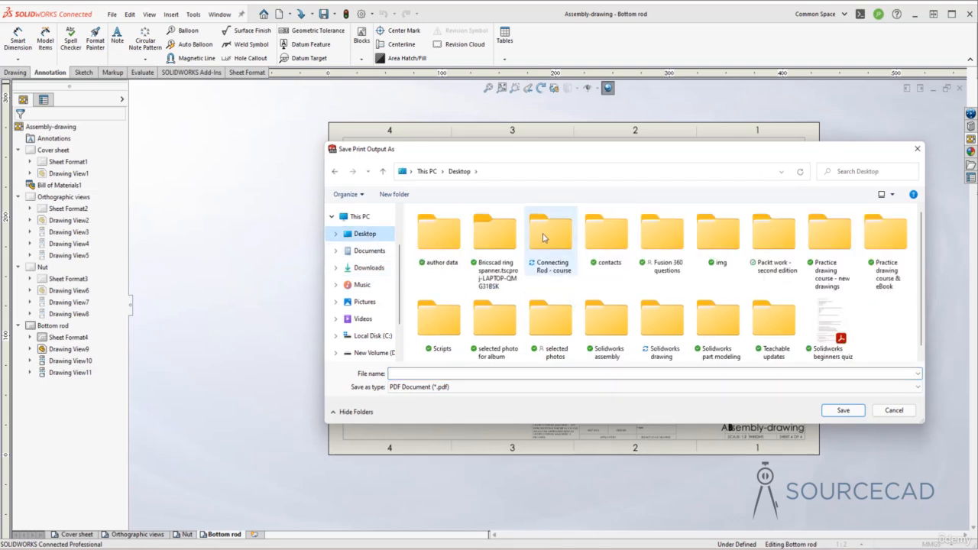
{"action": "double_click", "coordinate": [543, 238]}
{"action": "double_click", "coordinate": [455, 230]}
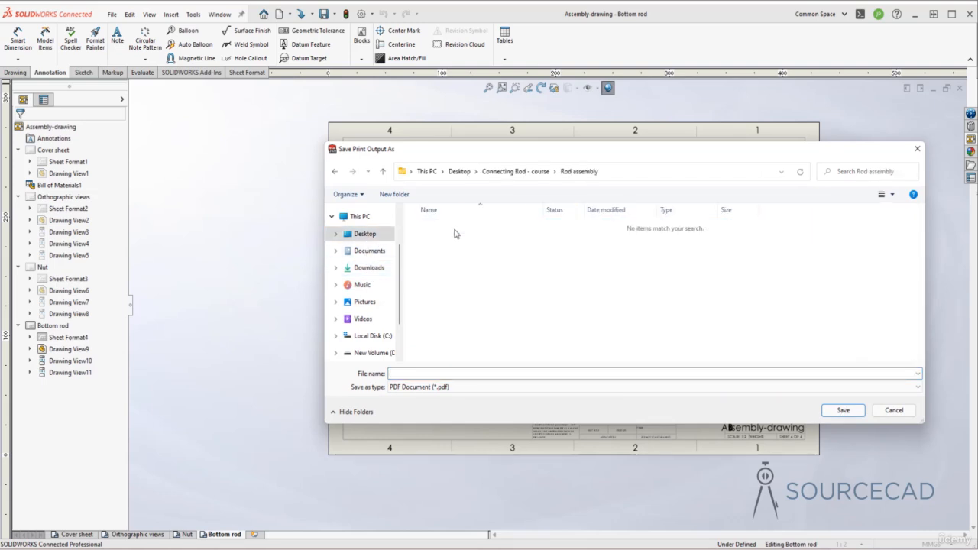
{"action": "left_click", "coordinate": [425, 373]}
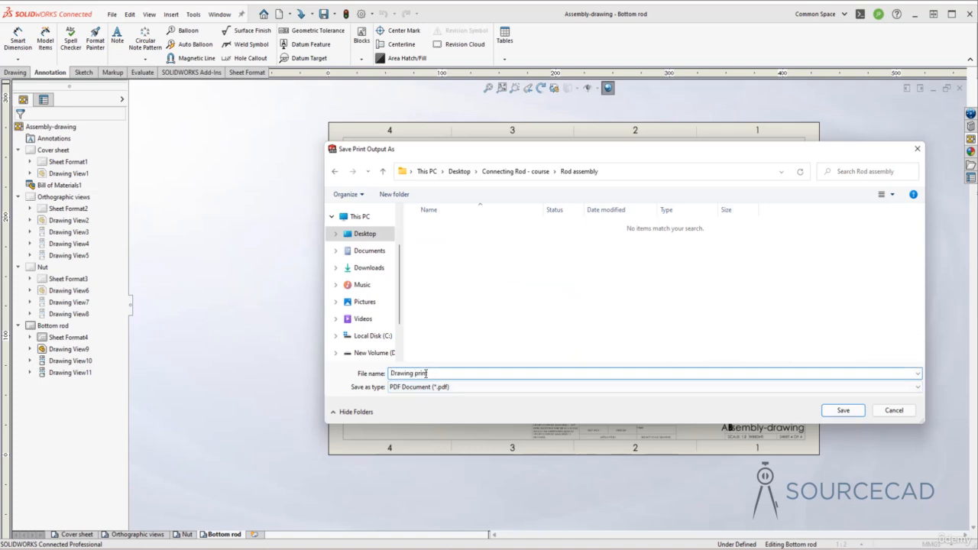
{"action": "type", "text": "Drawing print"}
{"action": "left_click", "coordinate": [831, 408]}
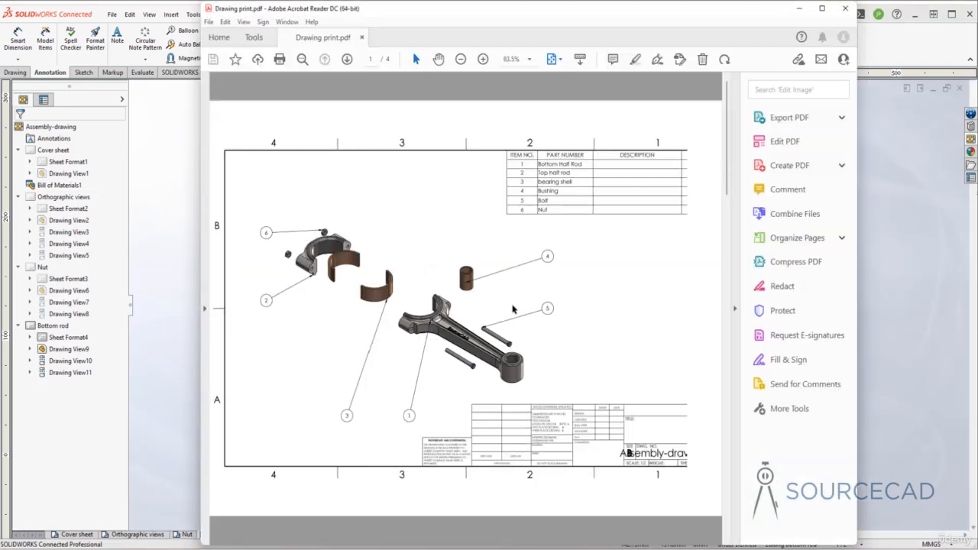
- In Adobe Acrobat Reader, collapse the tools pane, review all pages of Drawing print.pdf and return to the first page
{"action": "left_click", "coordinate": [734, 308]}
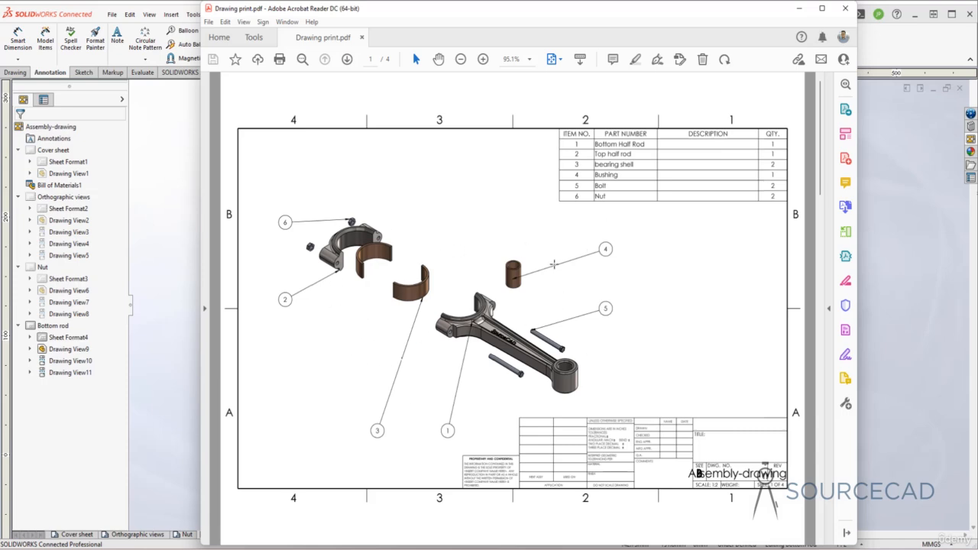
{"action": "scroll", "coordinate": [554, 265], "scroll_direction": "down", "scroll_amount": 1}
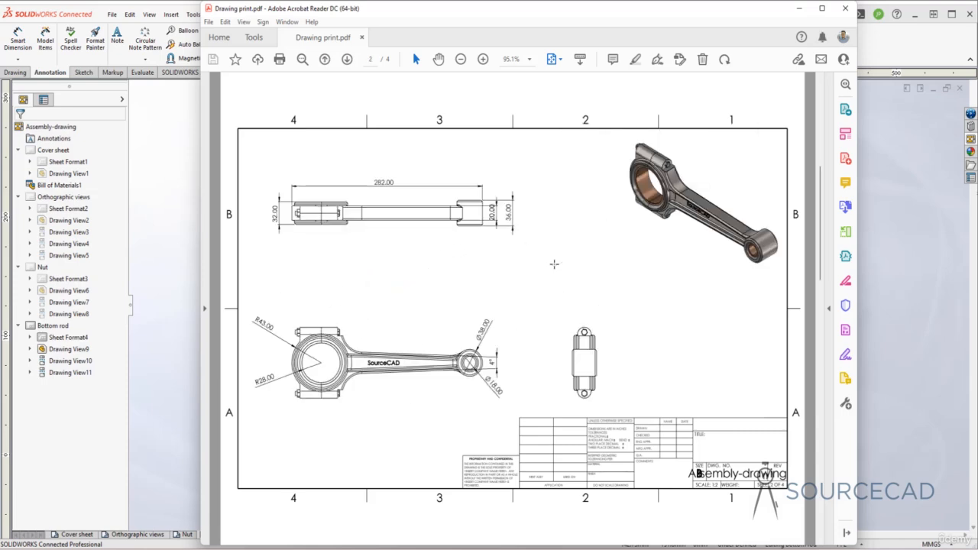
{"action": "scroll", "coordinate": [553, 264], "scroll_direction": "down", "scroll_amount": 1}
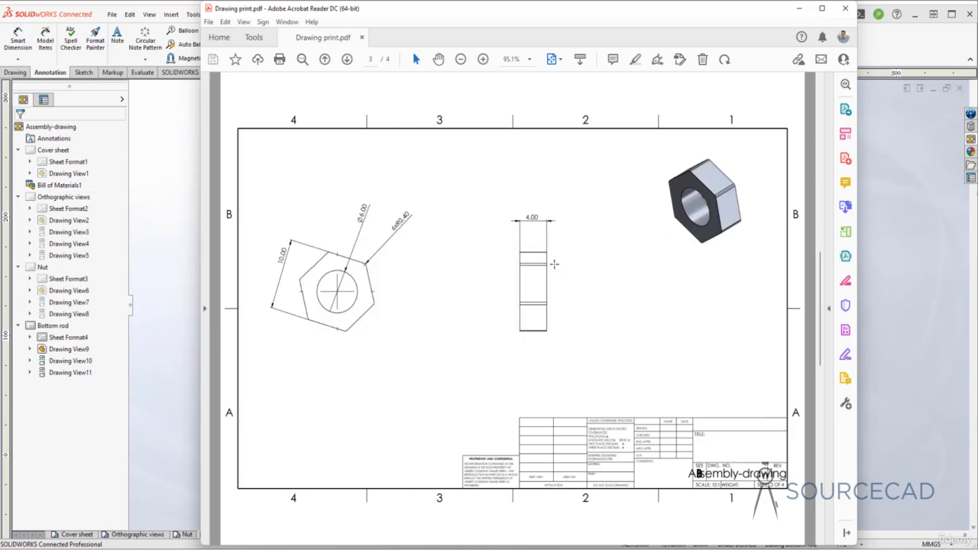
{"action": "scroll", "coordinate": [554, 264], "scroll_direction": "down", "scroll_amount": 1}
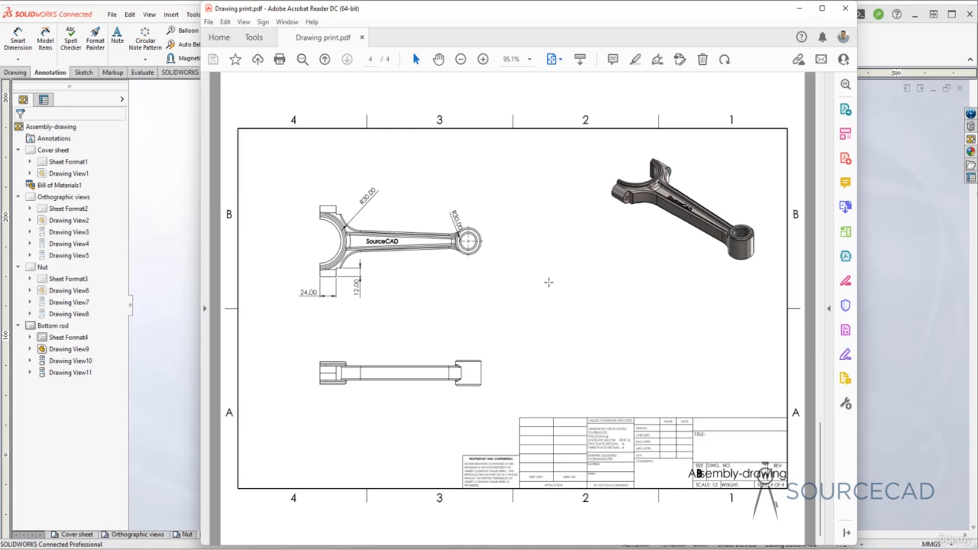
{"action": "key", "text": "Home"}
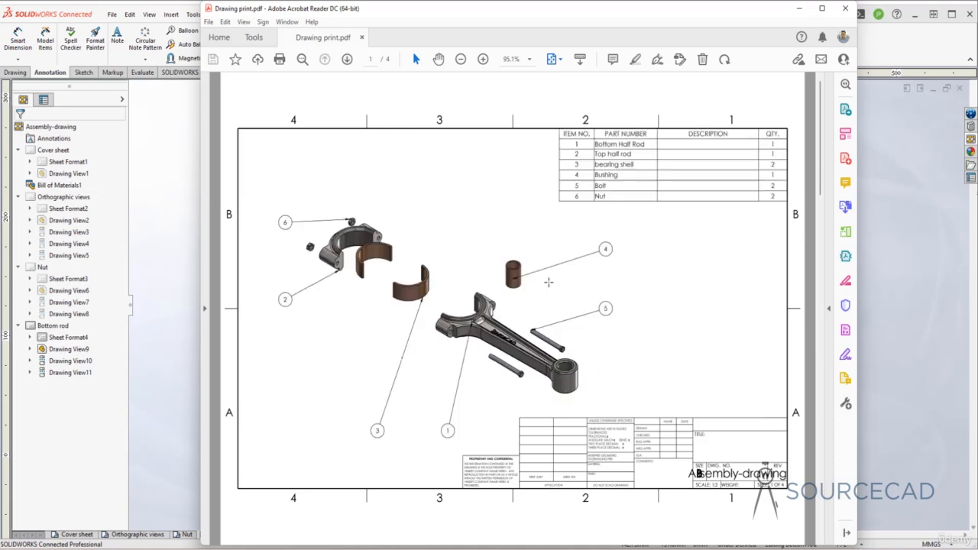
- Show the PDF's page thumbnails and view pages 1 to 4 in turn through them
{"action": "left_click", "coordinate": [204, 310]}
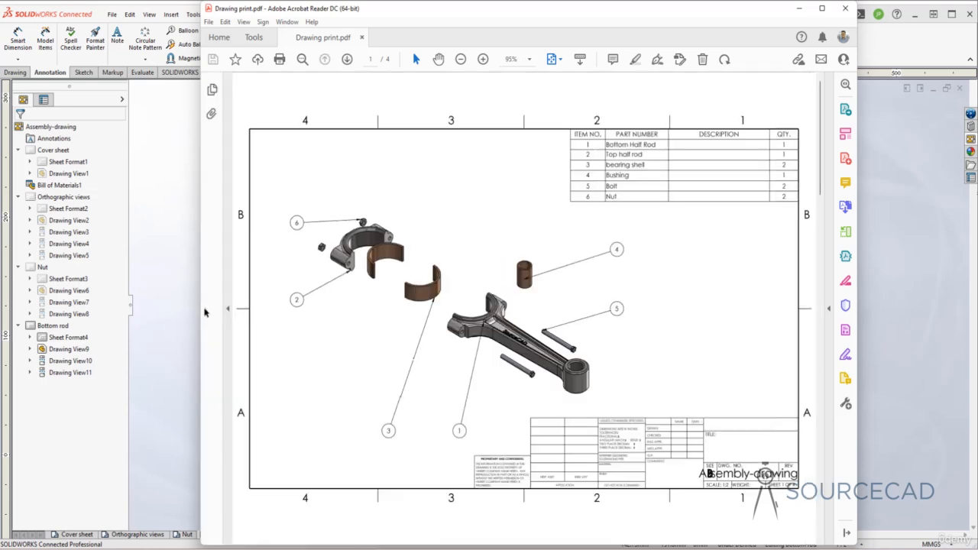
{"action": "left_click", "coordinate": [213, 89]}
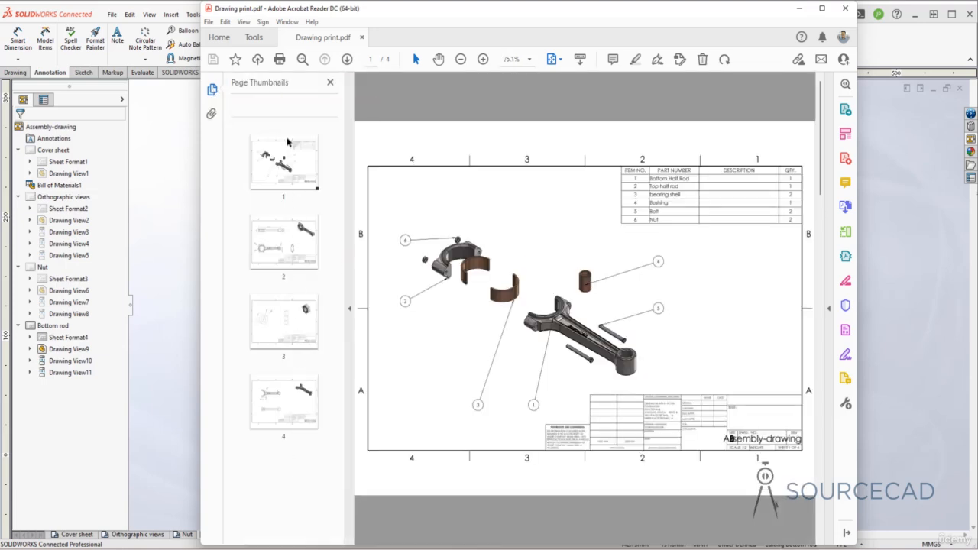
{"action": "left_click", "coordinate": [290, 161]}
{"action": "left_click", "coordinate": [286, 247]}
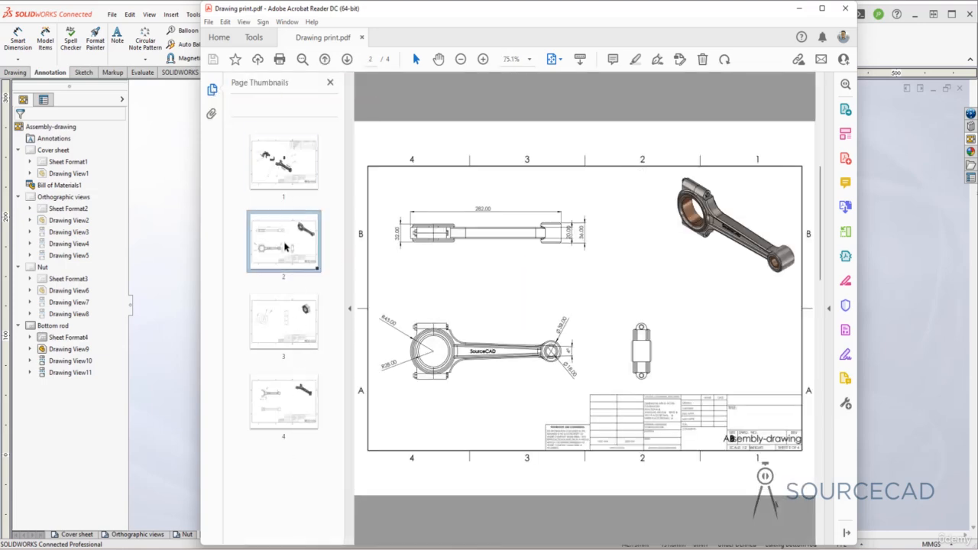
{"action": "left_click", "coordinate": [290, 335]}
{"action": "left_click", "coordinate": [290, 398]}
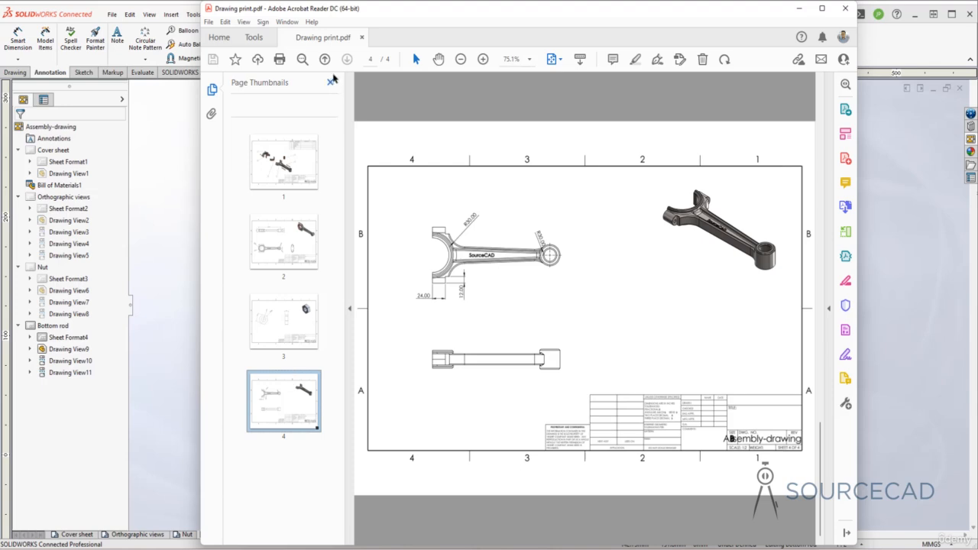